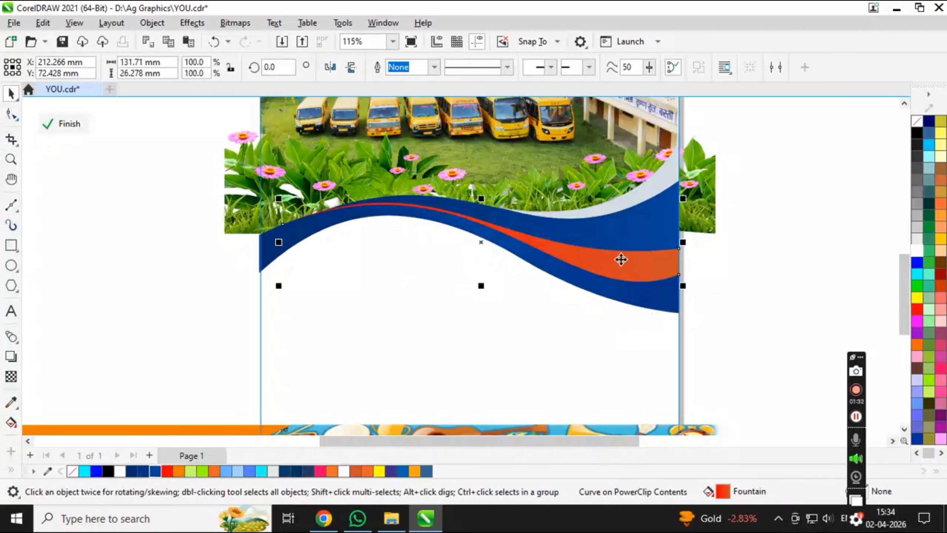
- Recolour the fountain fill of the wave's orange ribbon to run from orange to yellow
click(620, 260)
click(286, 221)
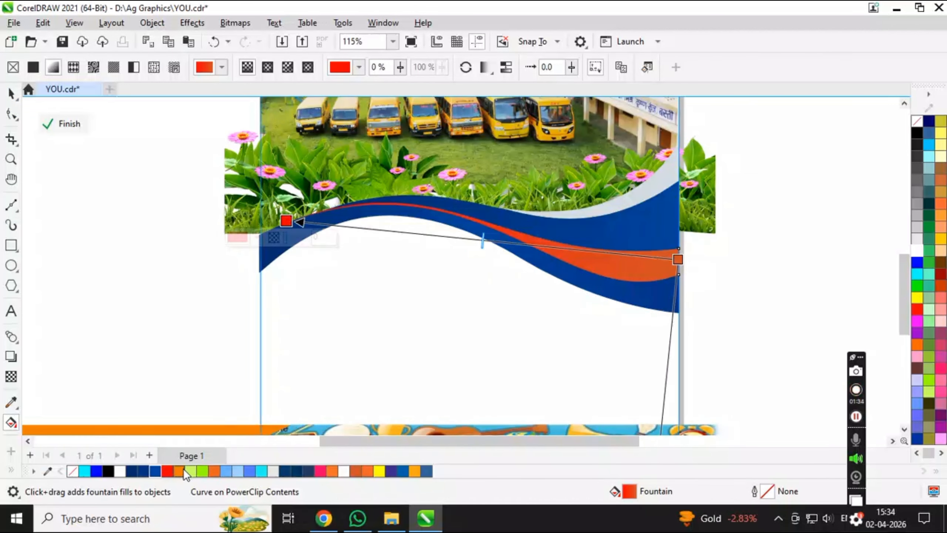
click(183, 471)
click(678, 259)
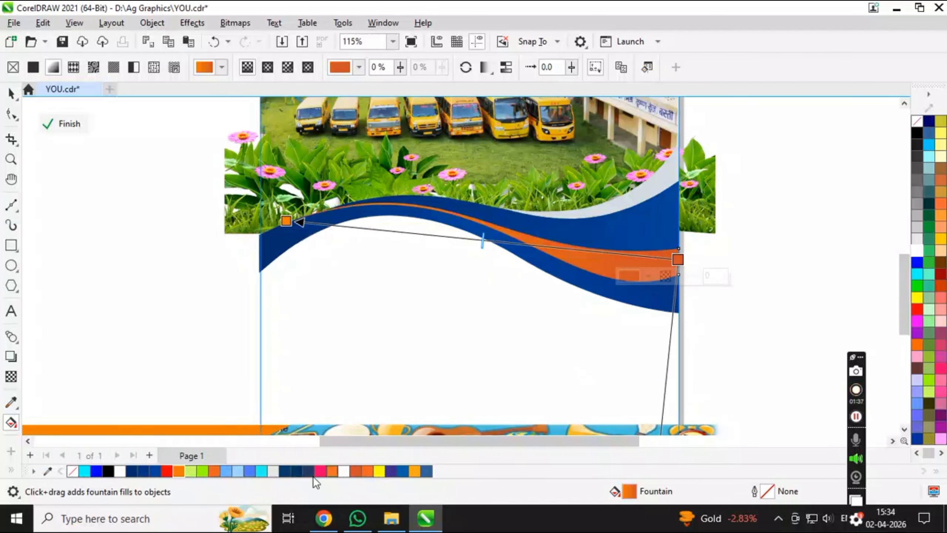
click(379, 472)
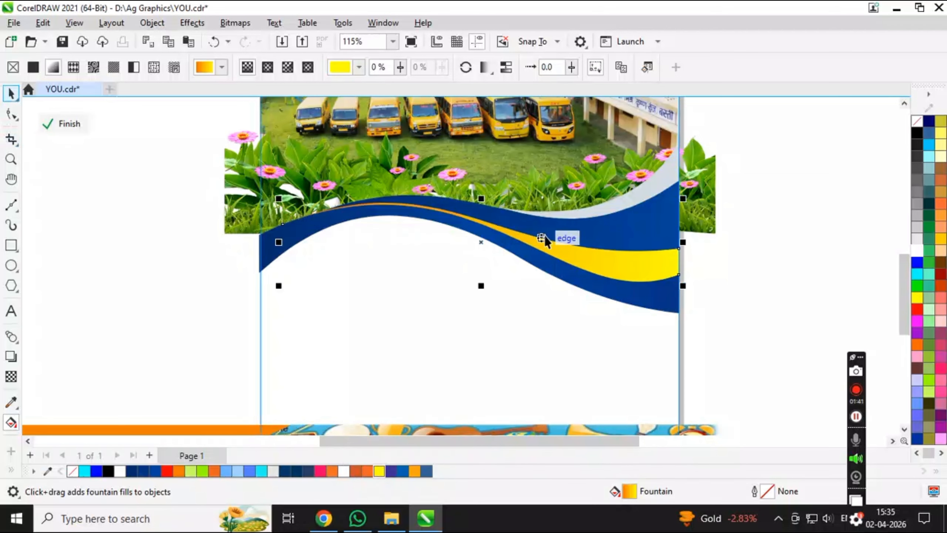
- Recolour the upper blue wave with a cyan-to-pink fountain fill and finish editing the PowerClip contents
click(603, 227)
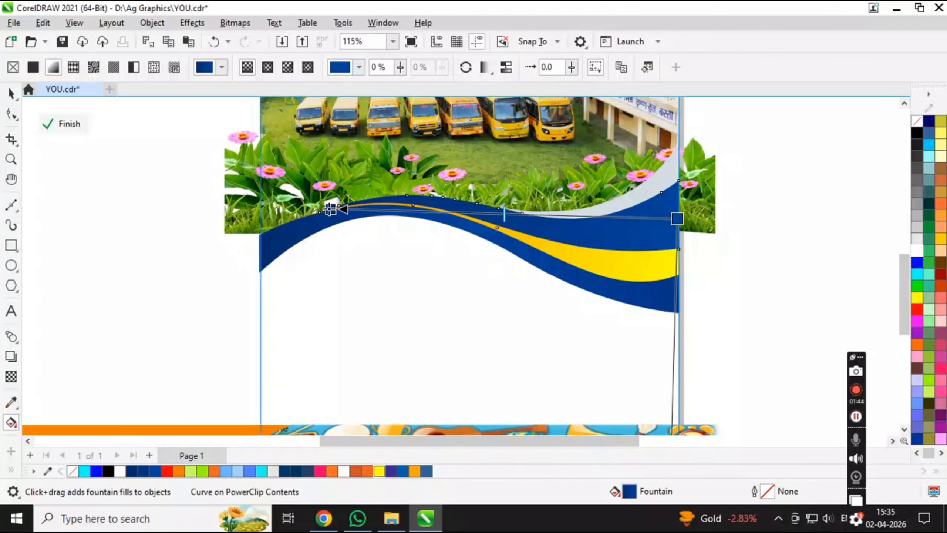
click(330, 210)
click(85, 471)
click(676, 218)
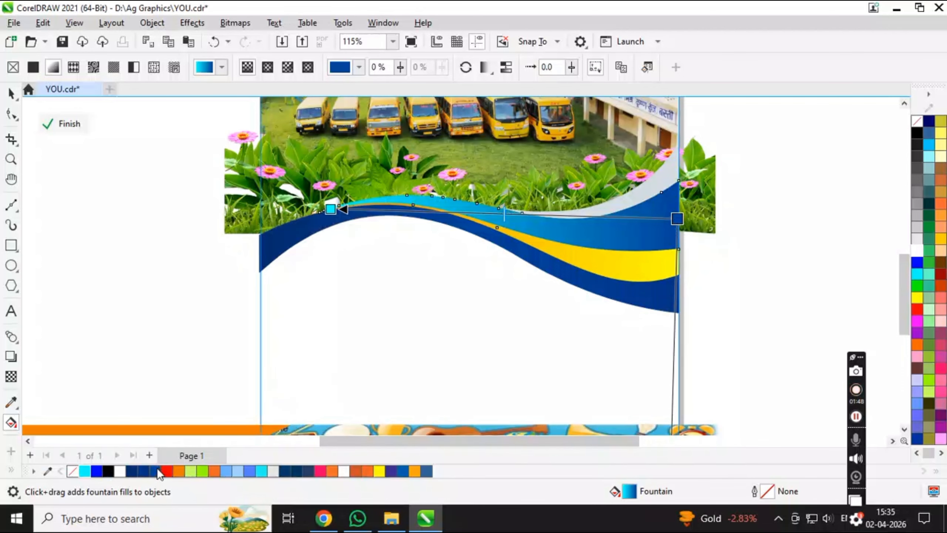
click(322, 471)
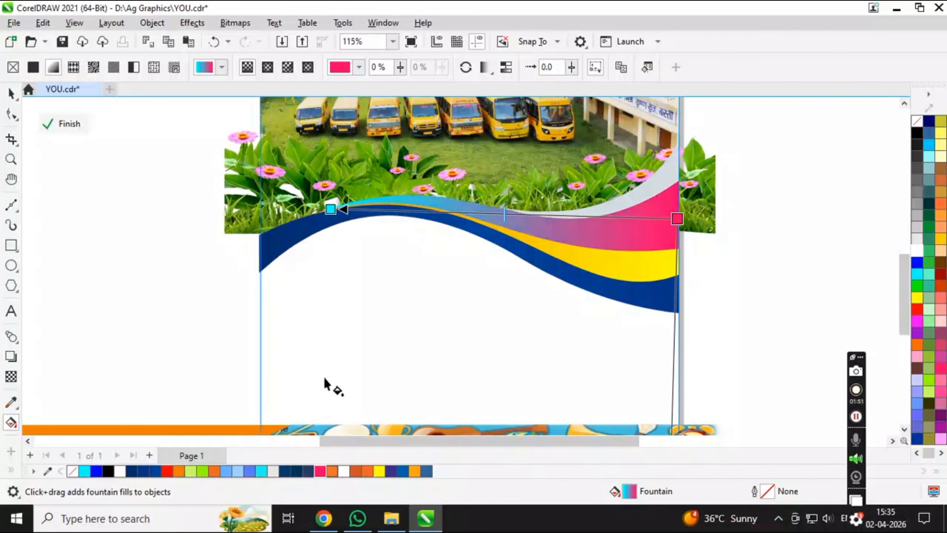
click(63, 124)
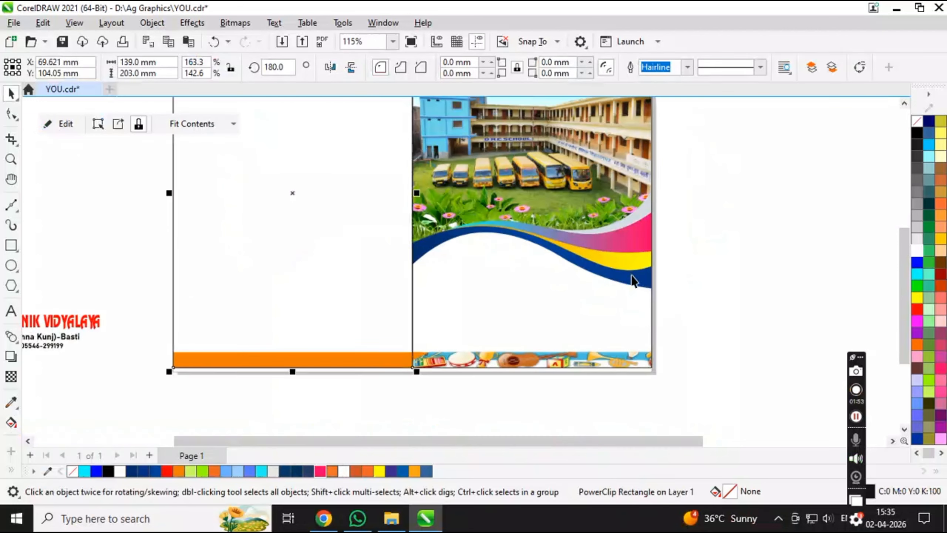
- Undo the recent colour changes on the upper wave and the ribbon, and leave PowerClip editing
key(ctrl+z)
key(ctrl+z)
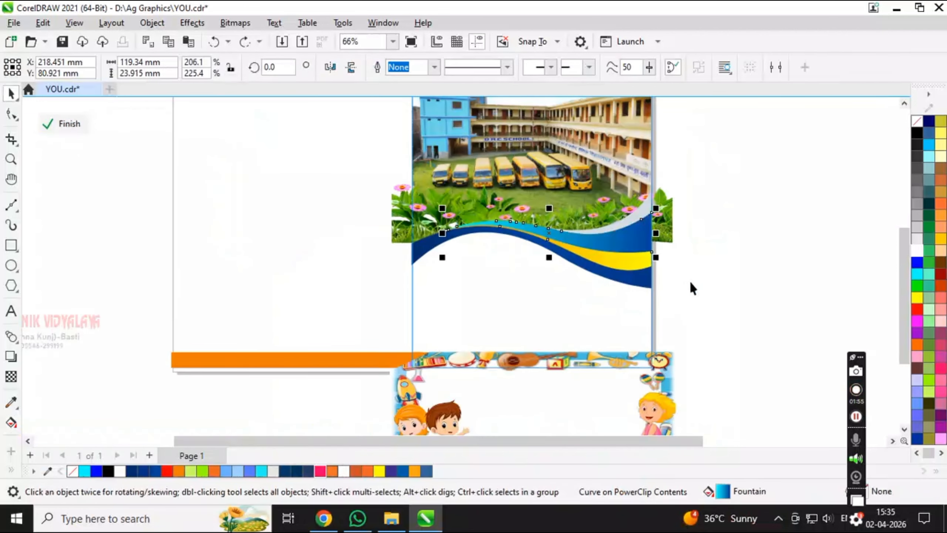
key(ctrl+z)
ctrl+click(691, 282)
scroll(638, 272, up, 1)
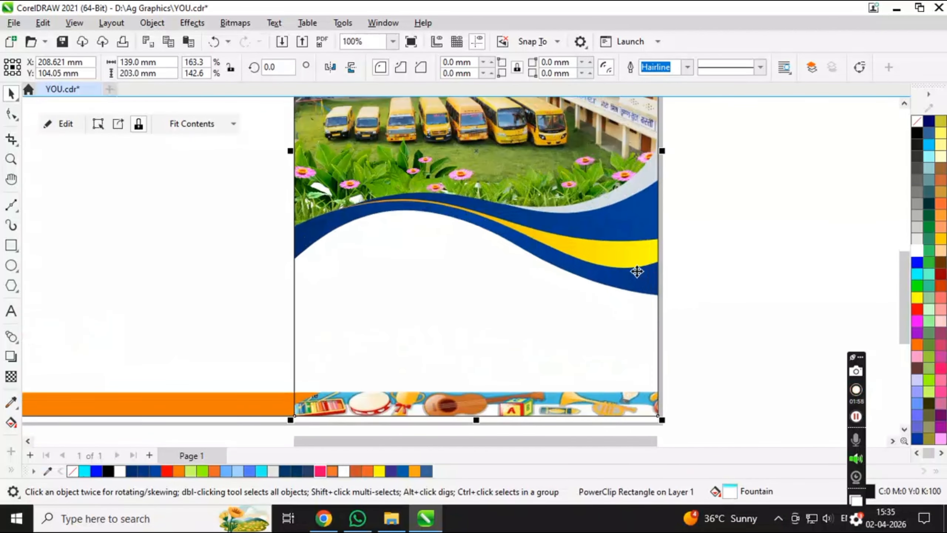
click(701, 264)
key(ctrl+z)
key(ctrl+z)
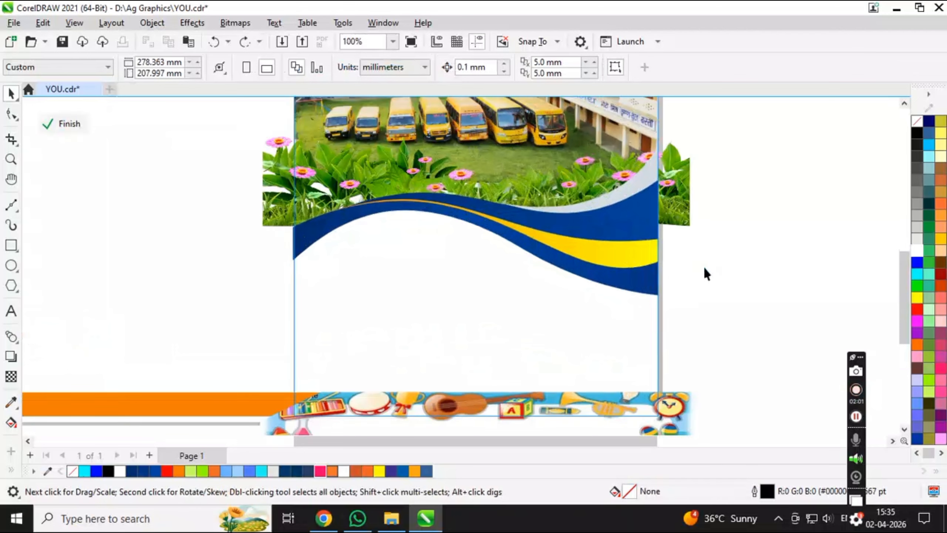
ctrl+click(711, 268)
scroll(582, 279, down, 2)
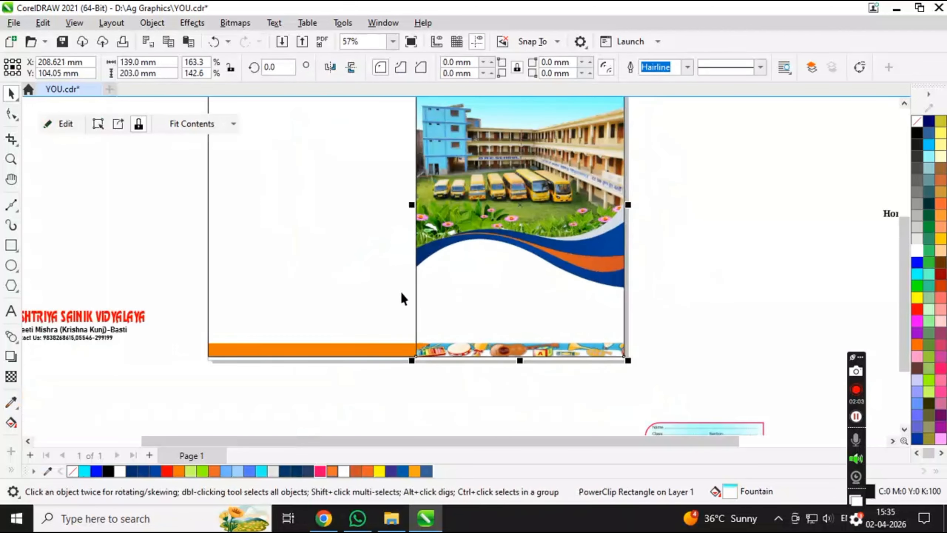
click(693, 246)
scroll(527, 270, down, 2)
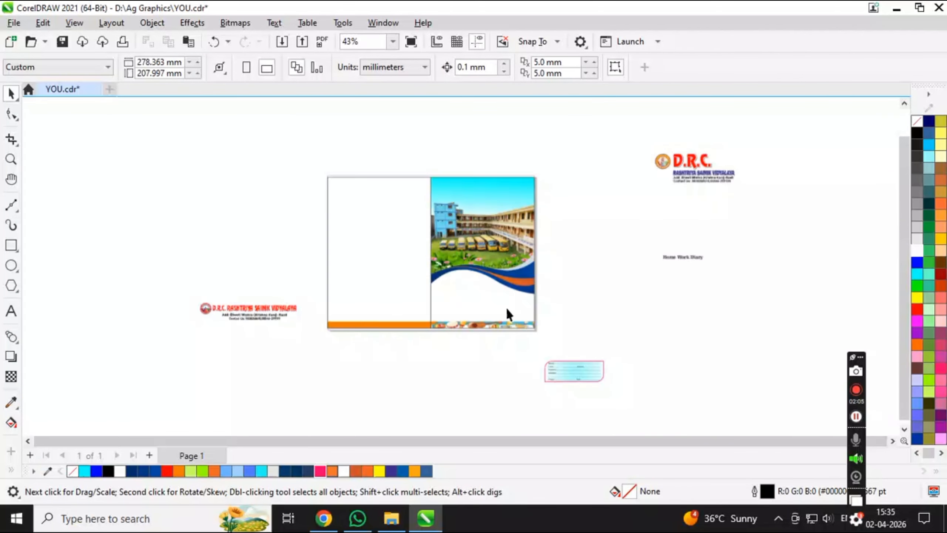
- Open the front cover's PowerClip contents and move the children border image up into the area below the wave
click(485, 328)
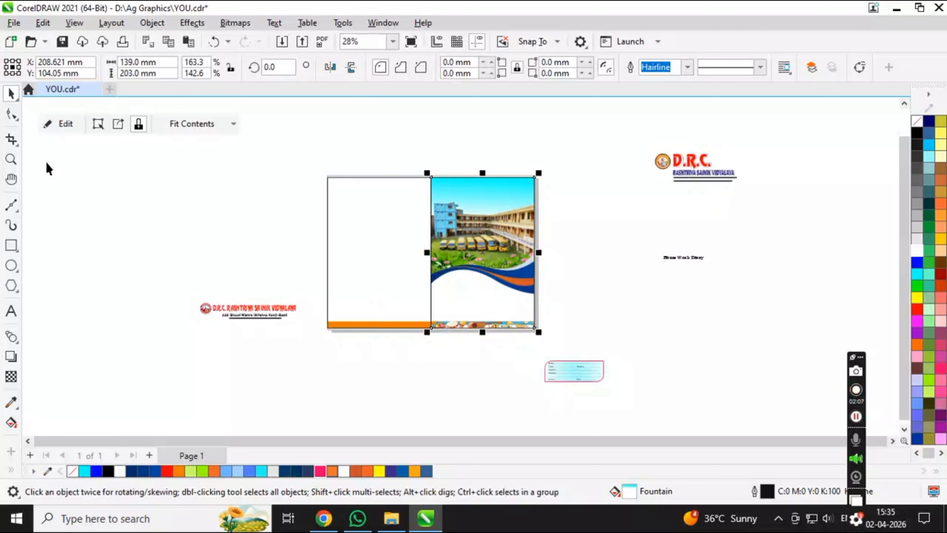
click(50, 124)
scroll(576, 249, up, 1)
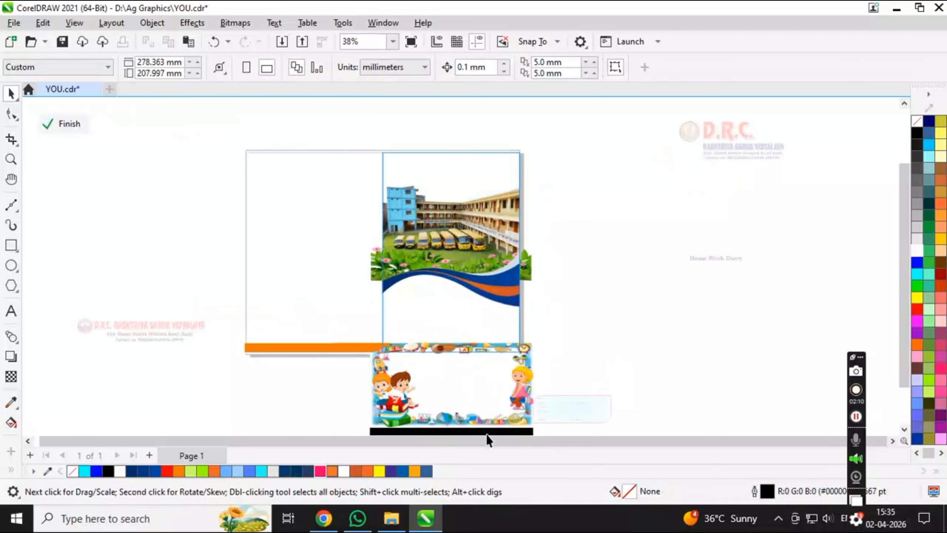
drag(486, 434, 480, 354)
scroll(481, 352, up, 2)
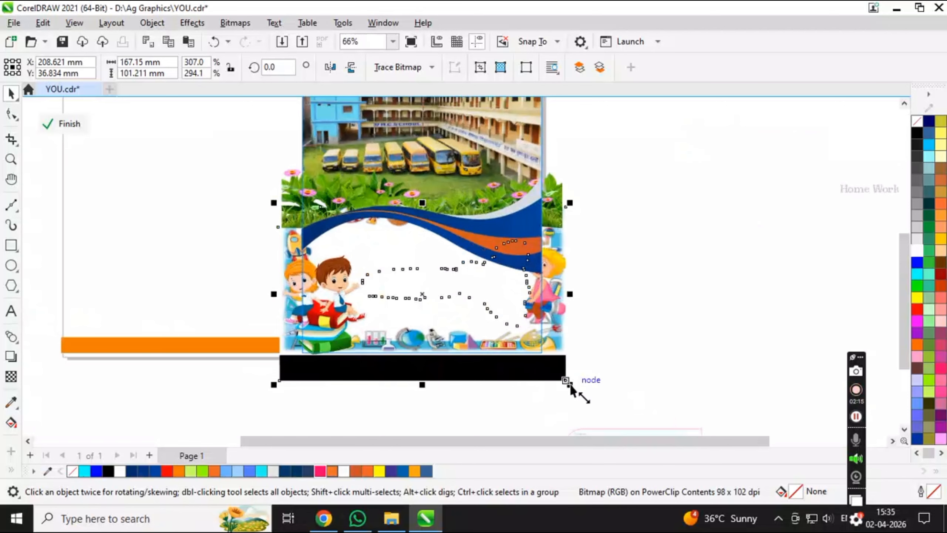
- Scale the children border image to about 170 x 103 mm, rest its artwork on the cover's bottom edge, and finish editing the PowerClip
drag(570, 386, 551, 396)
scroll(531, 341, up, 1)
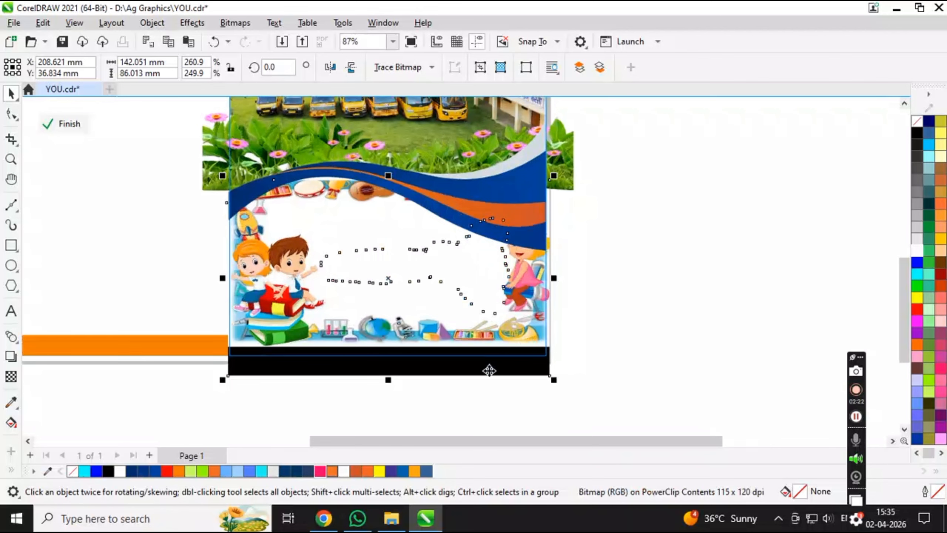
drag(470, 374, 463, 374)
drag(548, 384, 628, 421)
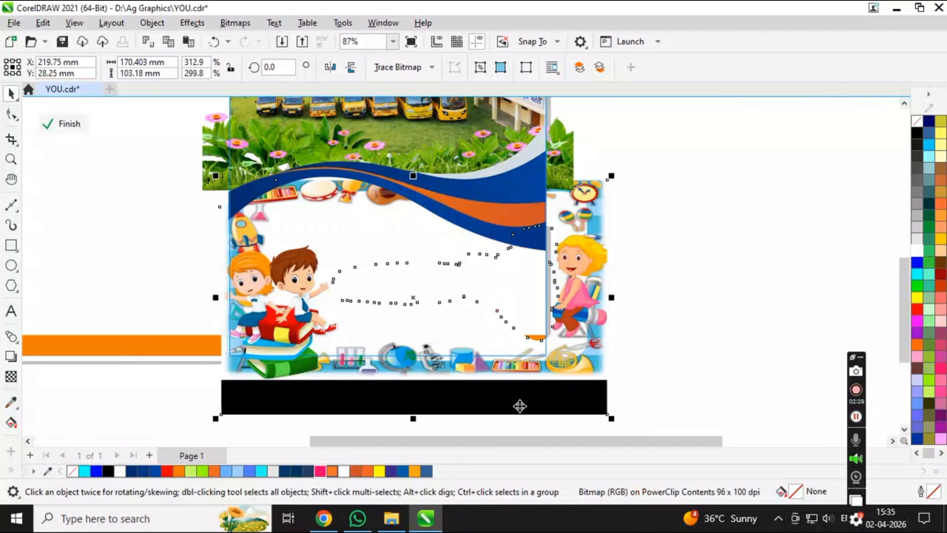
drag(521, 408, 519, 406)
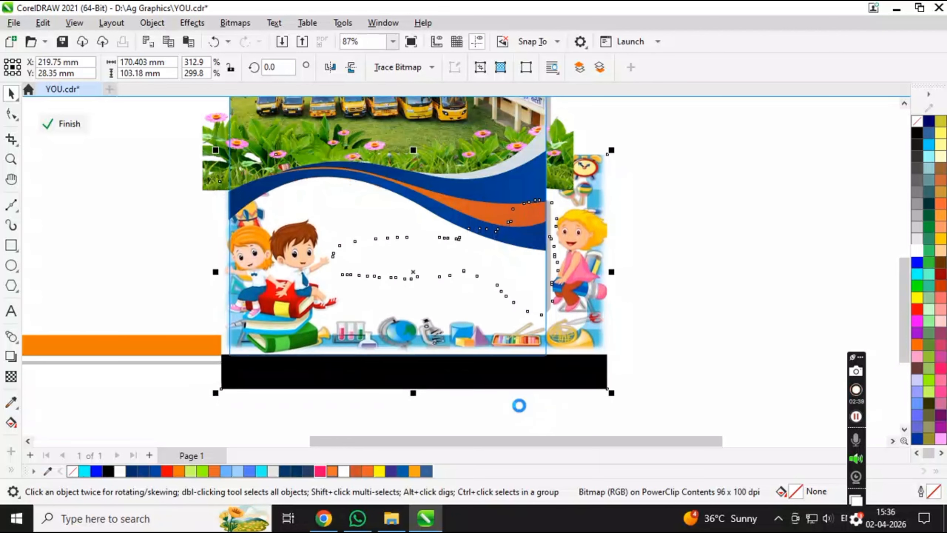
click(663, 388)
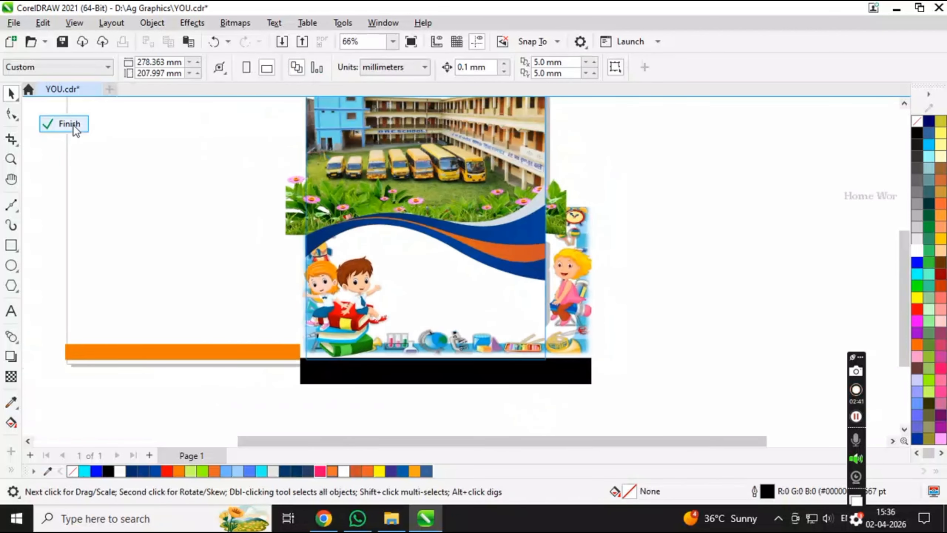
click(70, 125)
click(233, 245)
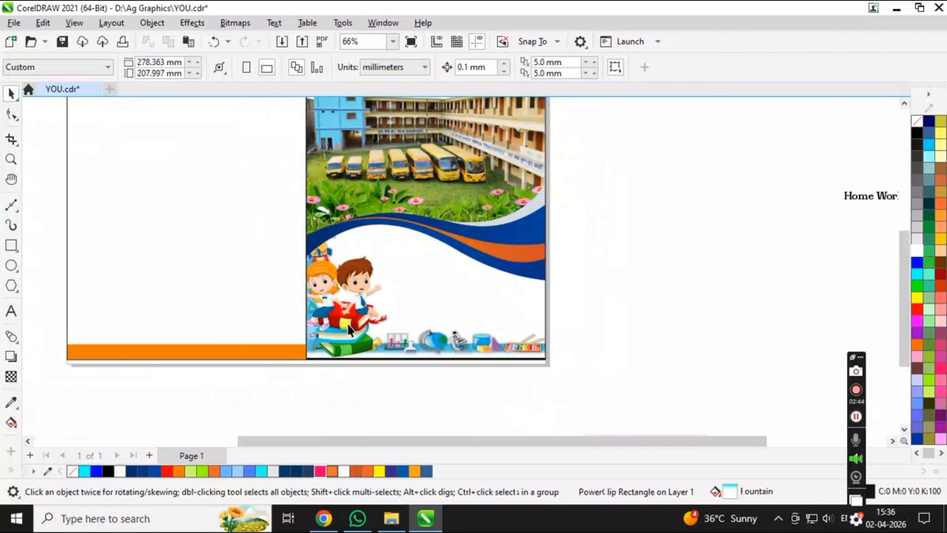
- Inside the front cover's PowerClip, draw a strip about 148.5 x 7.4 mm along the bottom edge, covering the gap below the children image
click(228, 347)
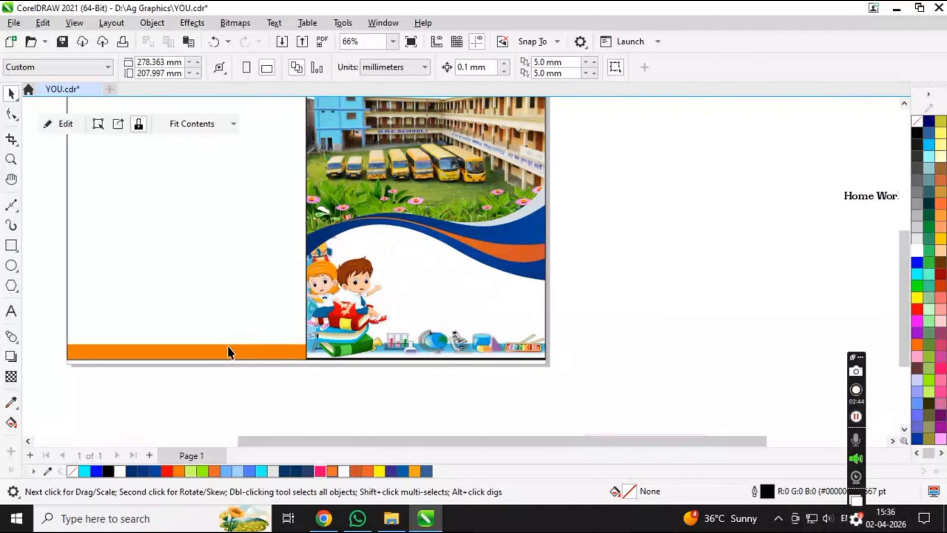
click(45, 125)
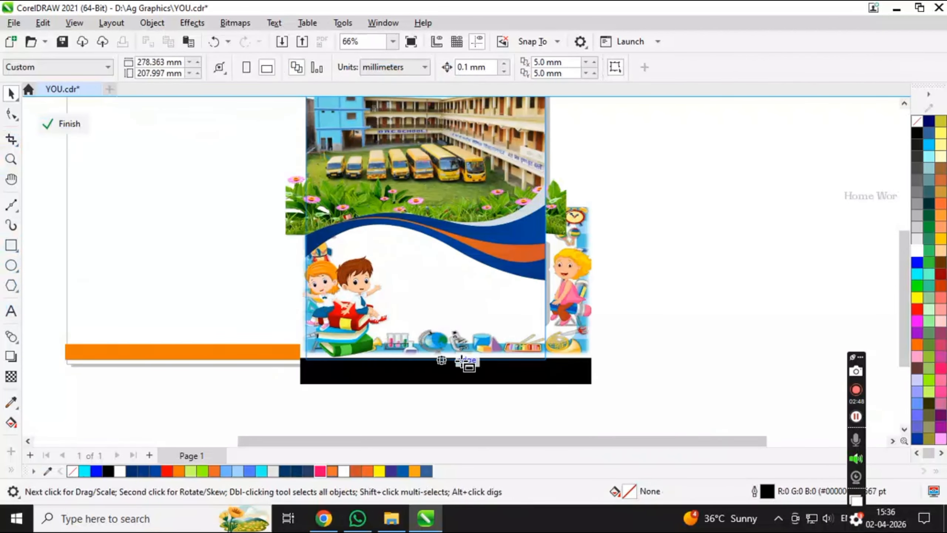
scroll(461, 360, up, 1)
key(F6)
drag(276, 343, 572, 368)
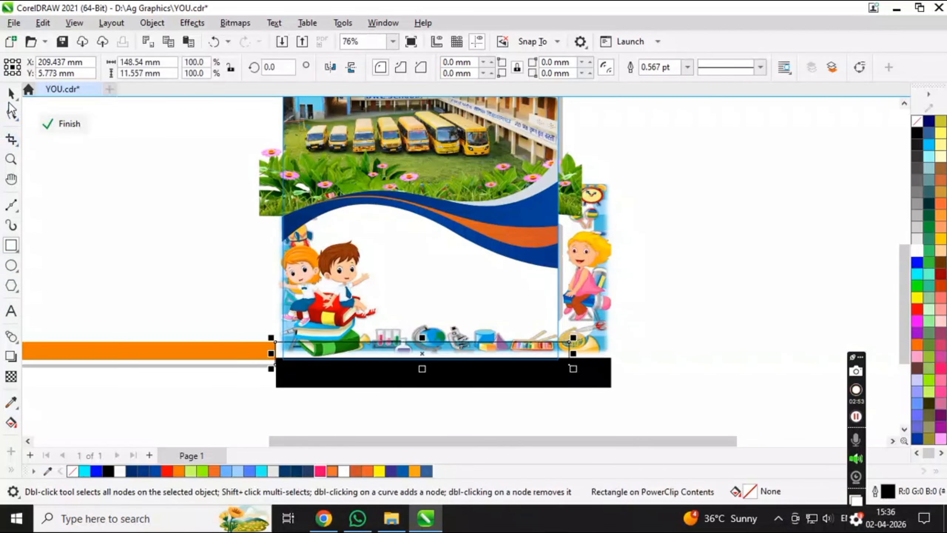
click(13, 94)
scroll(410, 347, up, 4)
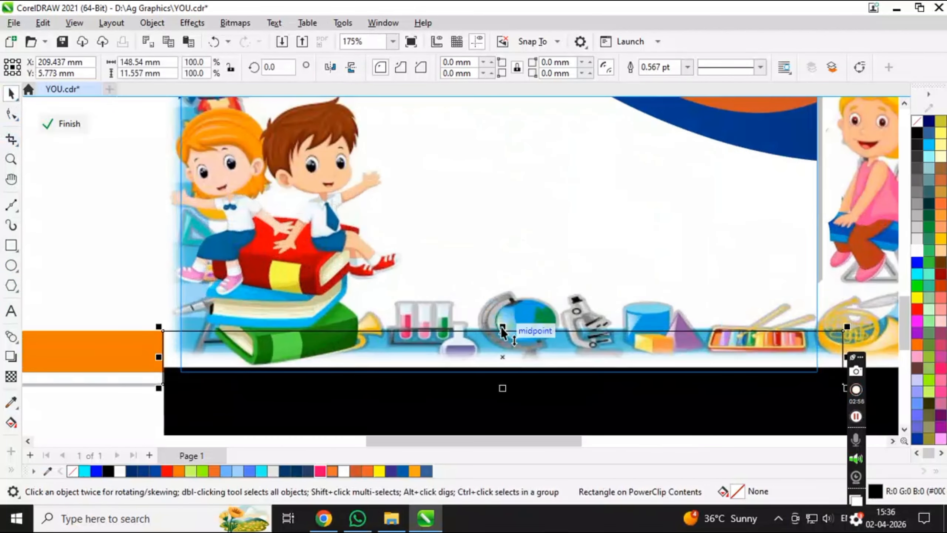
drag(496, 324, 503, 348)
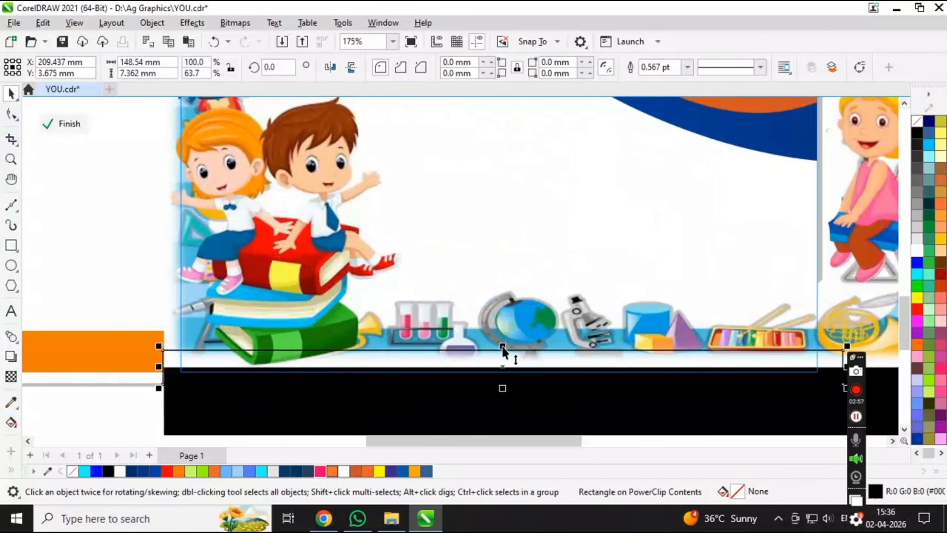
- Fill the bottom strip with a horizontal linear fountain fill from blue to dark navy blue
click(155, 471)
key(g)
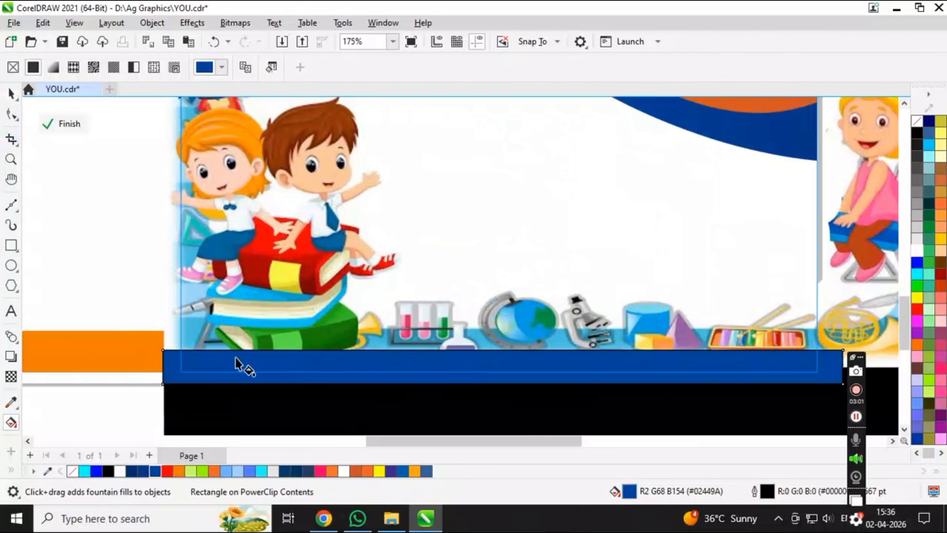
drag(203, 361, 816, 372)
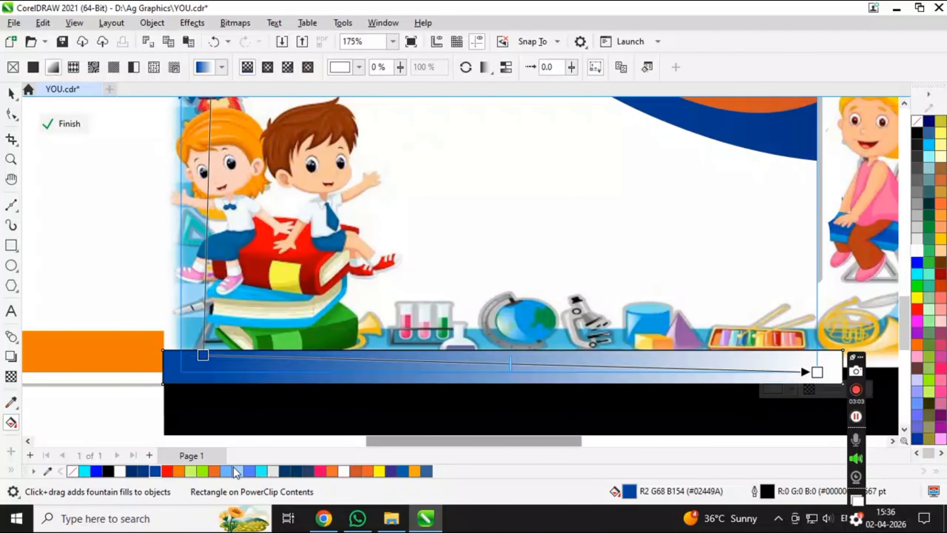
click(130, 475)
click(10, 95)
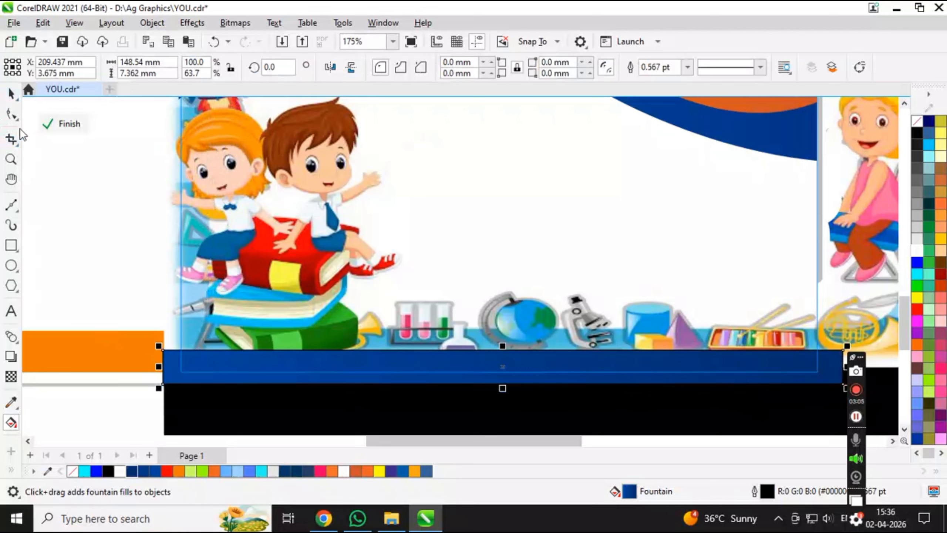
- Remove the bottom strip's outline and finish editing the front cover's PowerClip
right_click(917, 122)
click(893, 136)
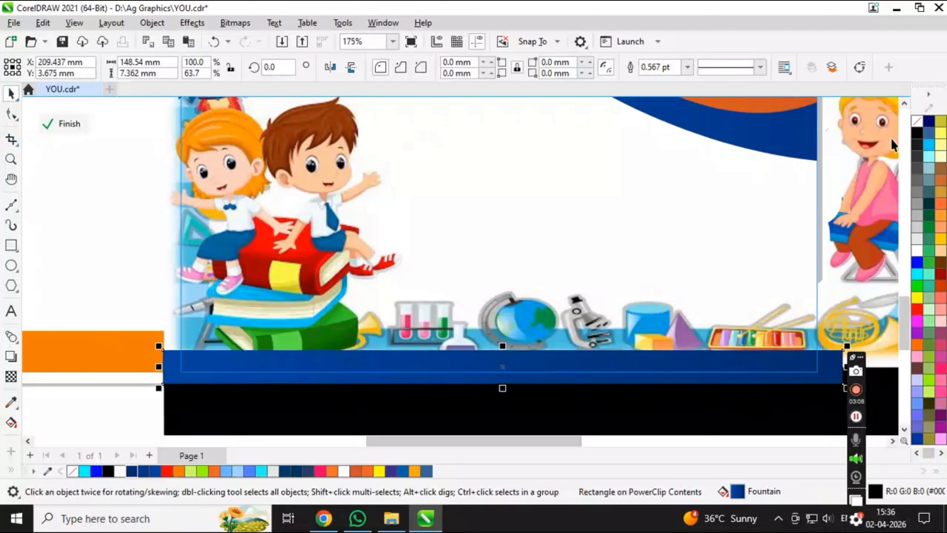
scroll(581, 276, down, 3)
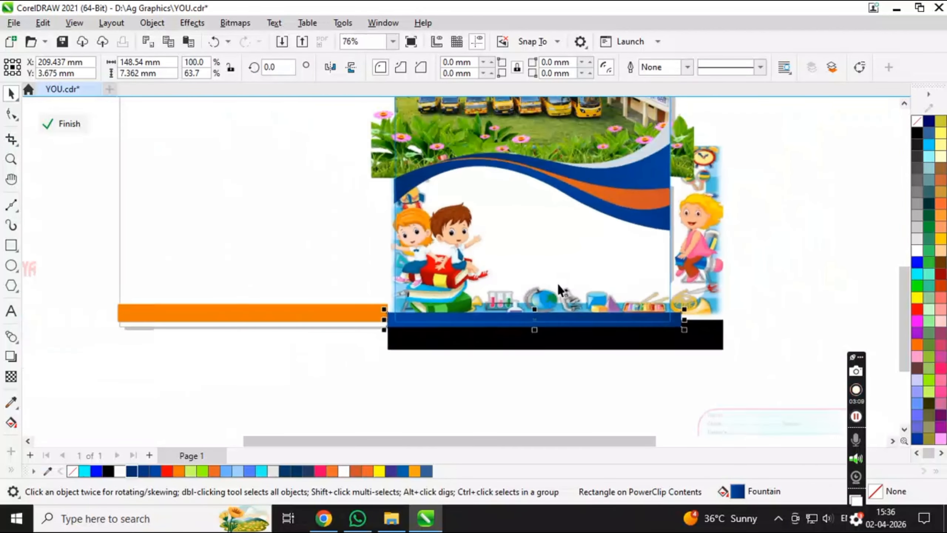
click(588, 380)
scroll(471, 276, down, 2)
click(68, 124)
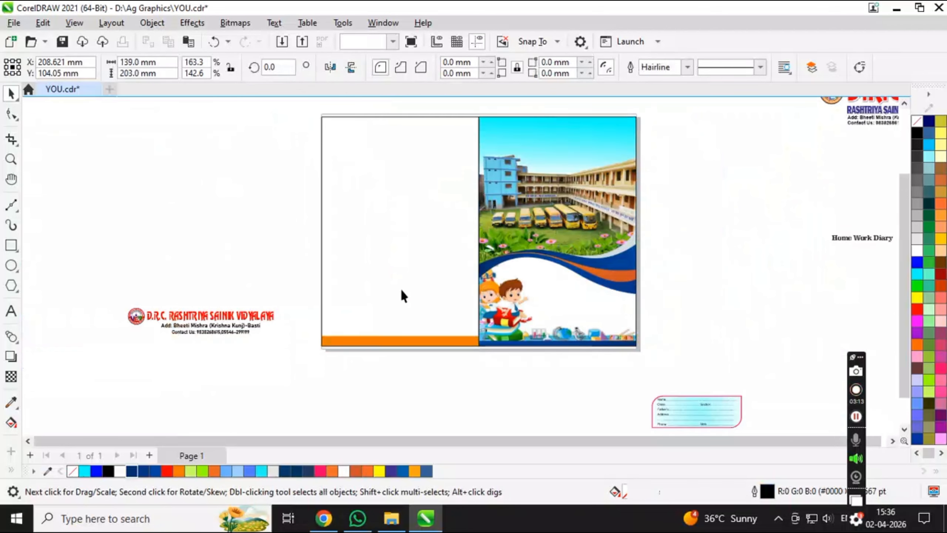
- Move the student details box onto the white area of the front cover, beside the two children
scroll(406, 293, down, 1)
click(605, 383)
drag(598, 369, 517, 303)
key(ctrl+z)
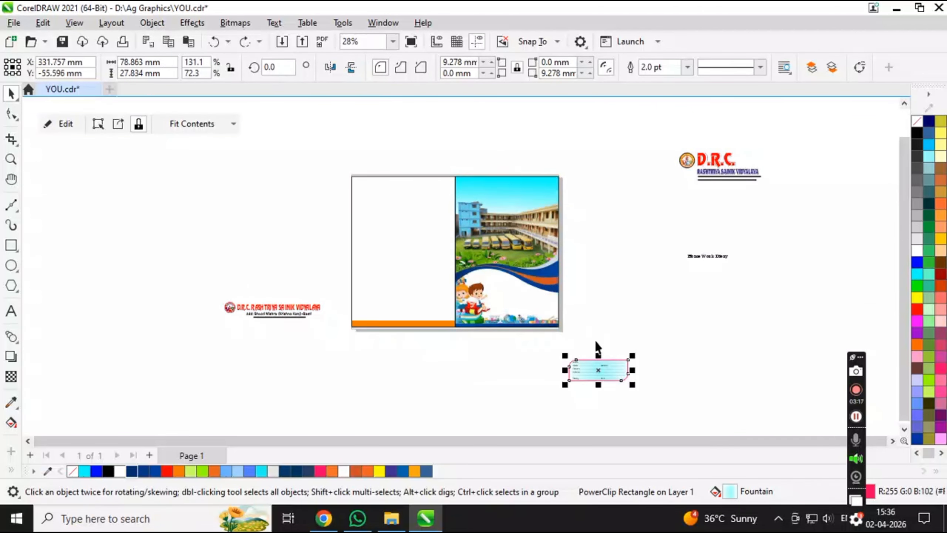
drag(598, 370, 514, 298)
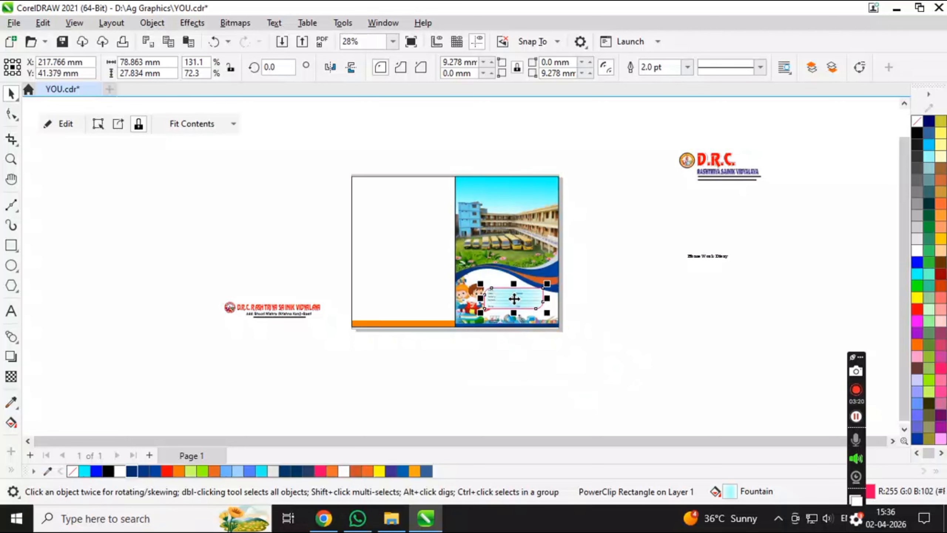
click(168, 213)
key(ctrl+z)
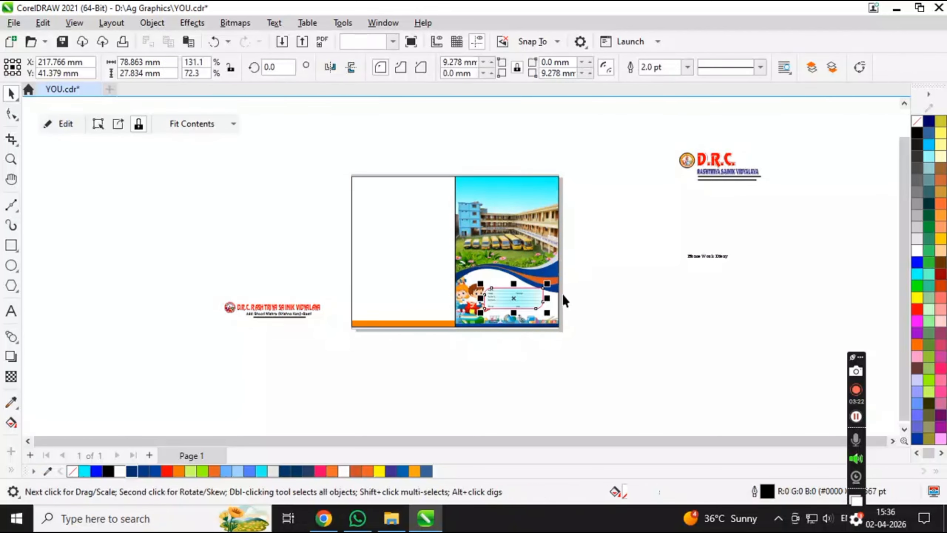
- Resize the student details box and place it between the children and the cover's outer edge, just above the school supplies
scroll(540, 307, up, 2)
scroll(526, 312, up, 1)
drag(560, 322, 528, 307)
drag(453, 277, 495, 291)
drag(574, 323, 597, 349)
drag(533, 285, 529, 291)
- Change the centre colour of the student details box's elliptical fountain fill to medium blue
key(g)
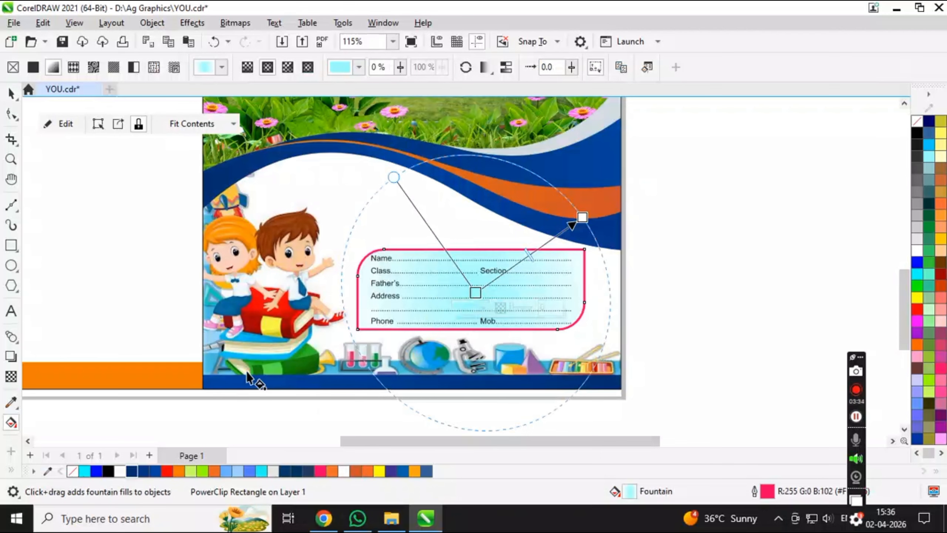
click(155, 469)
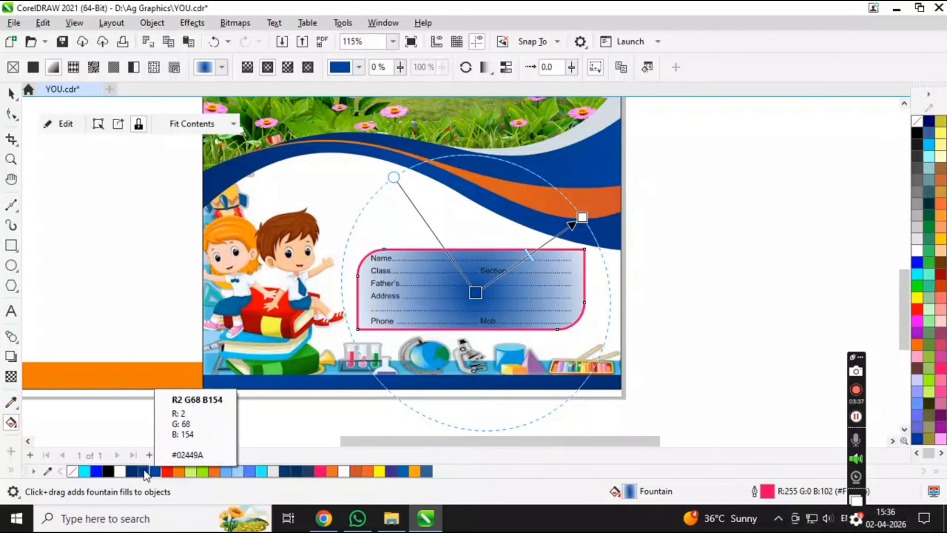
click(239, 474)
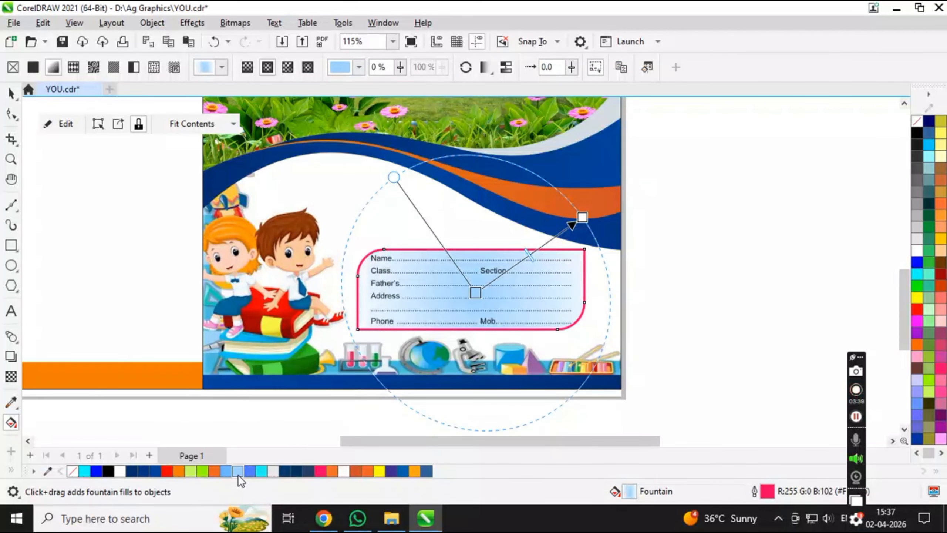
click(249, 473)
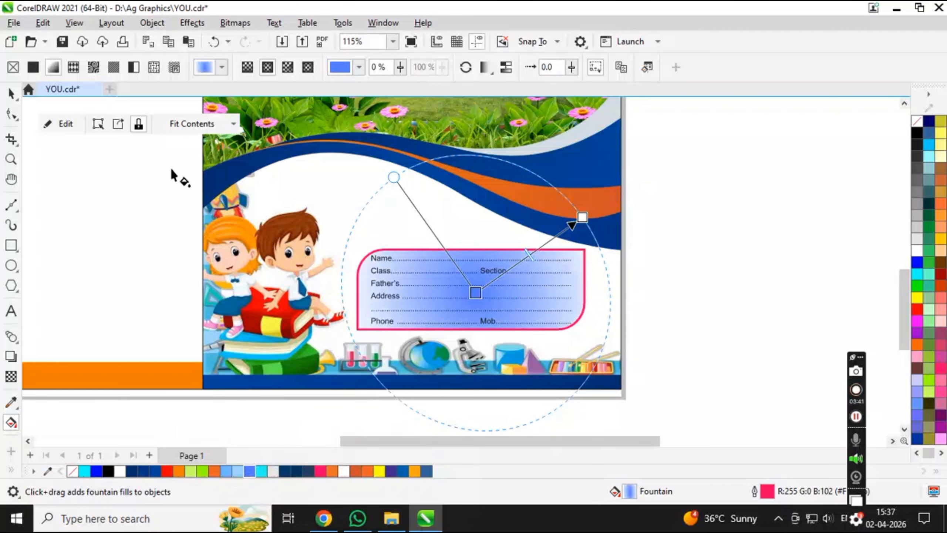
click(10, 93)
click(696, 296)
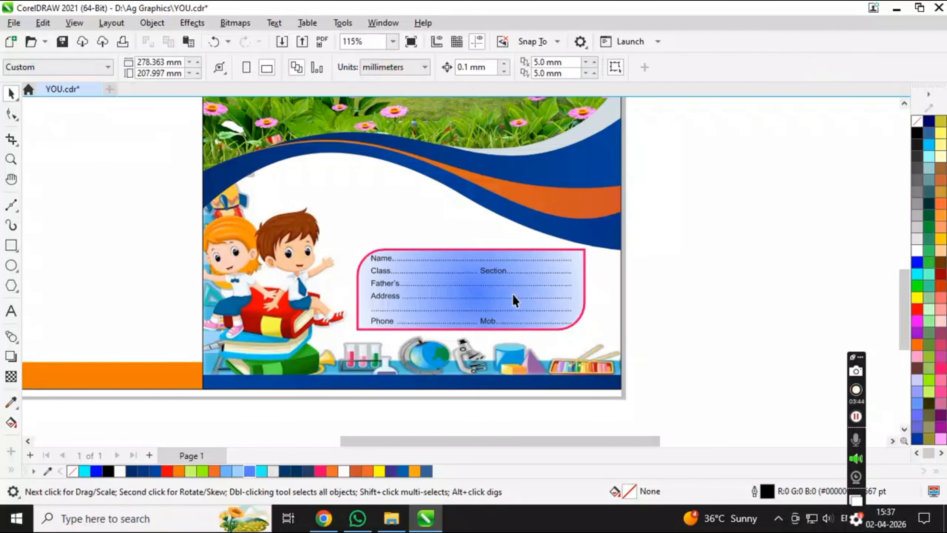
- Bring the "Home Work Diary" text onto the front cover, enlarge it to about 18 pt and place it just above the student details box
click(512, 295)
scroll(564, 307, down, 2)
scroll(491, 327, down, 2)
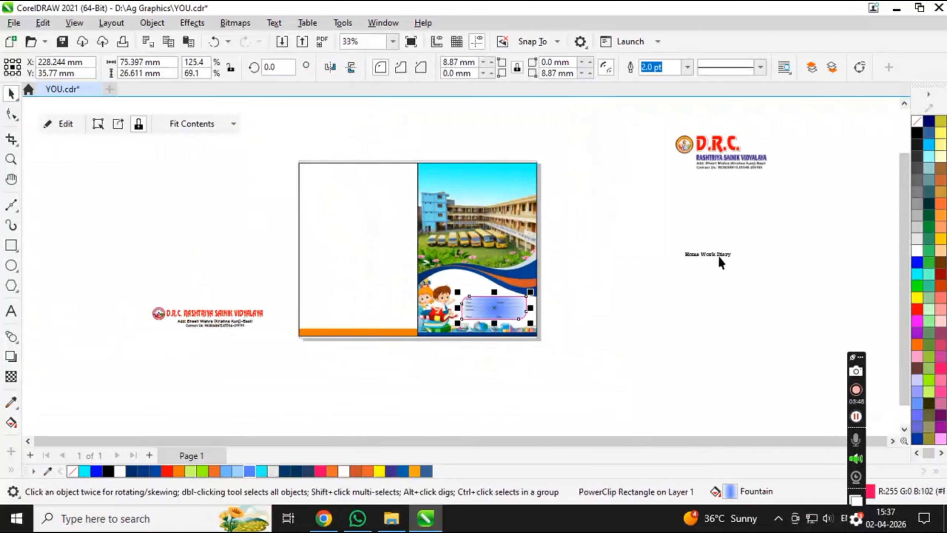
drag(718, 255, 481, 285)
scroll(481, 284, up, 1)
scroll(481, 285, up, 5)
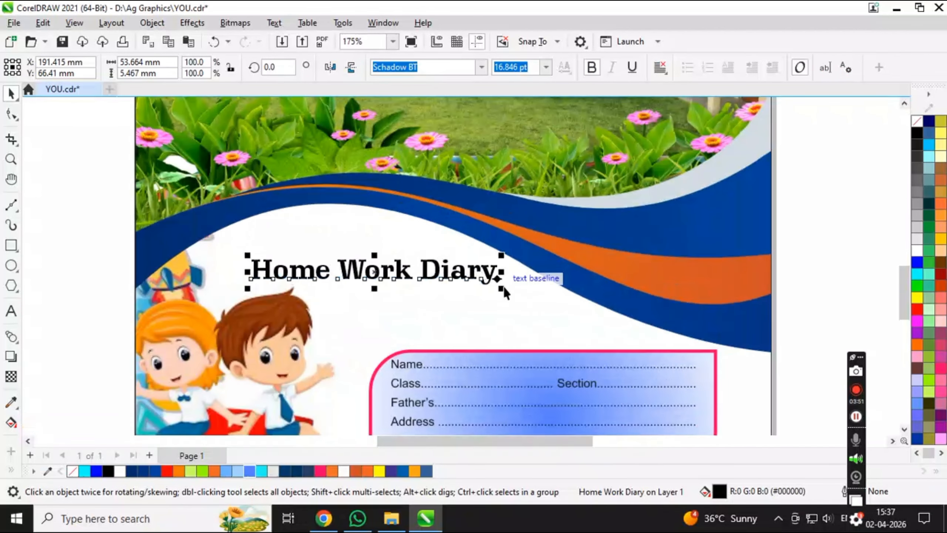
drag(517, 314, 520, 314)
drag(409, 279, 472, 330)
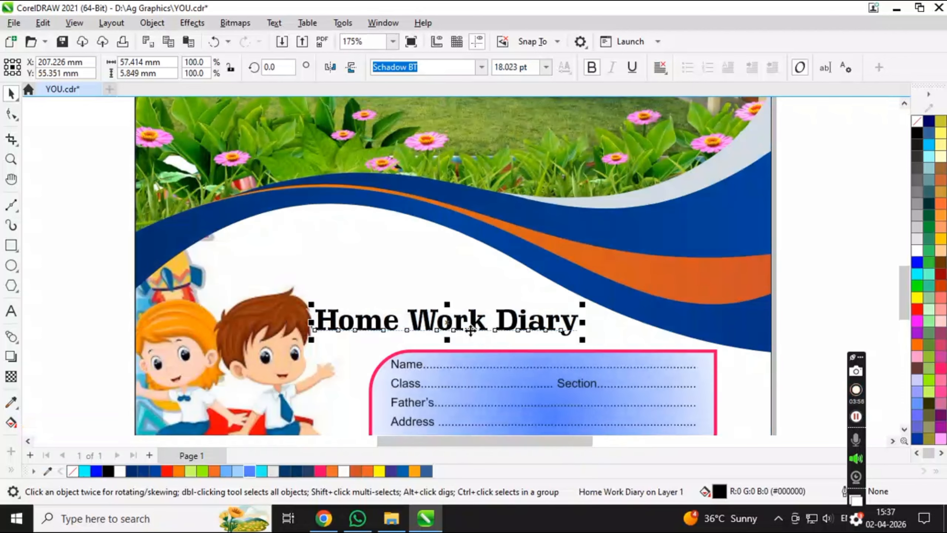
- Reposition the "Home Work Diary" title above the two children, in the white area under the wave
scroll(500, 336, down, 3)
shift+click(531, 363)
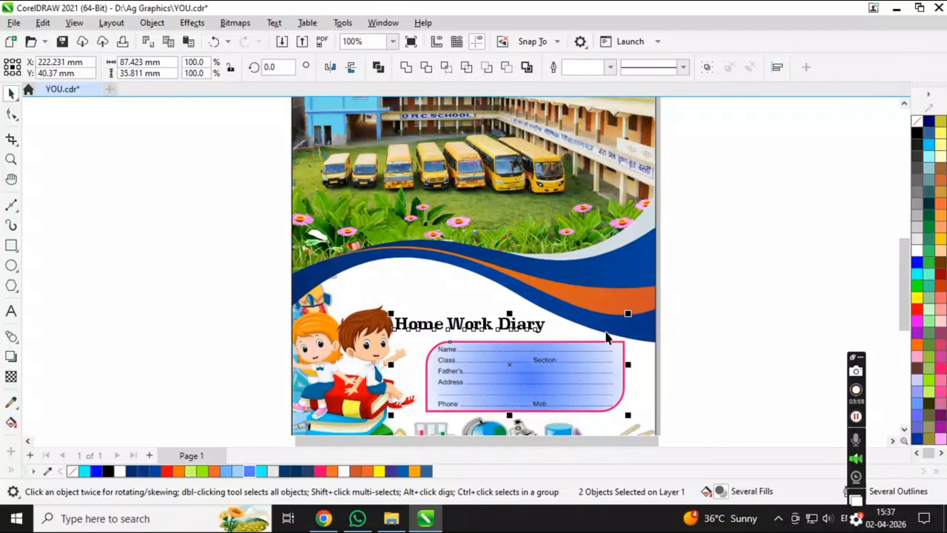
key(Escape)
drag(469, 325, 418, 296)
- Cut the "Home Work Diary" title together with the student details box and paste both inside the front cover's PowerClip
shift+click(475, 354)
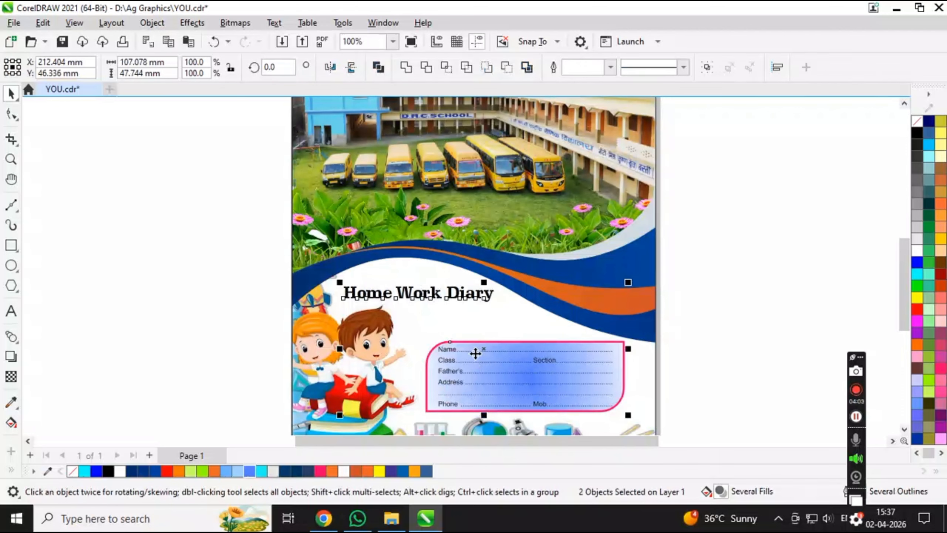
key(ctrl+x)
click(569, 288)
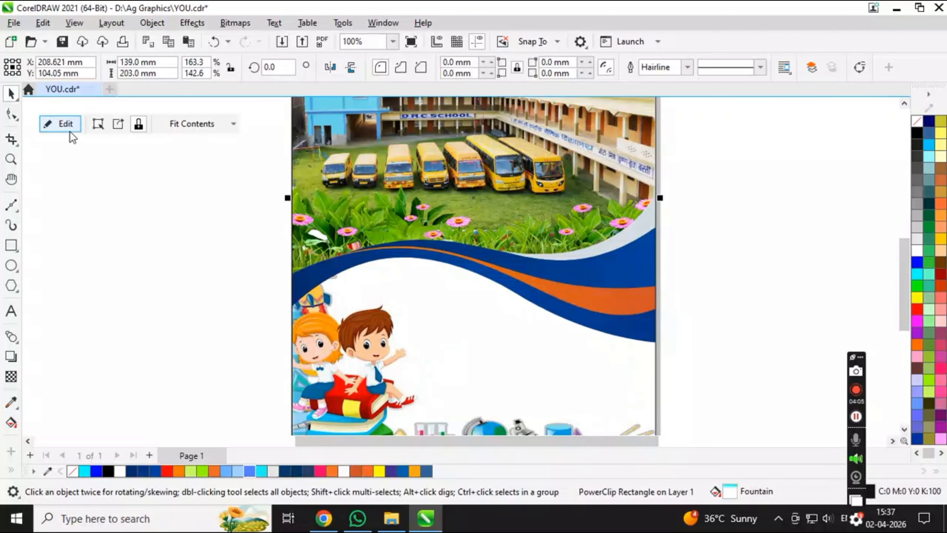
click(69, 130)
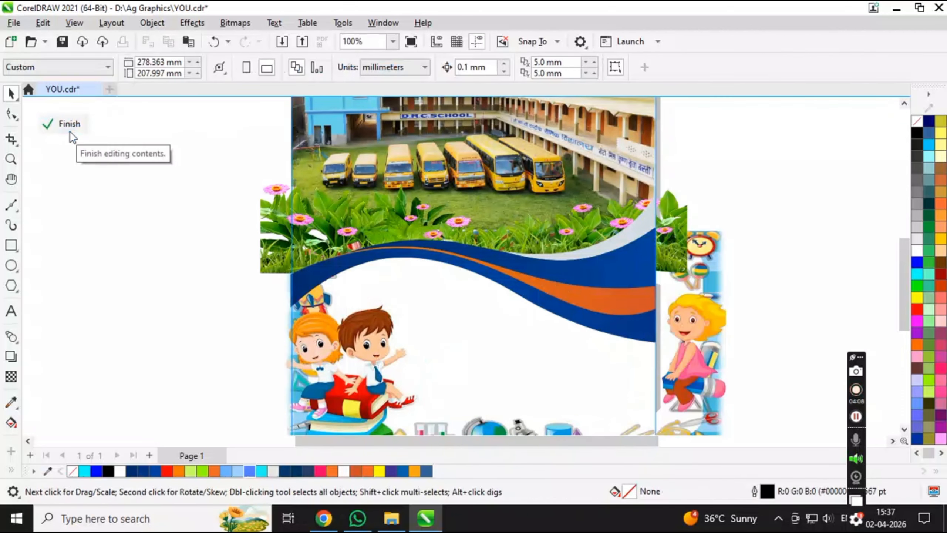
key(ctrl+v)
key(Escape)
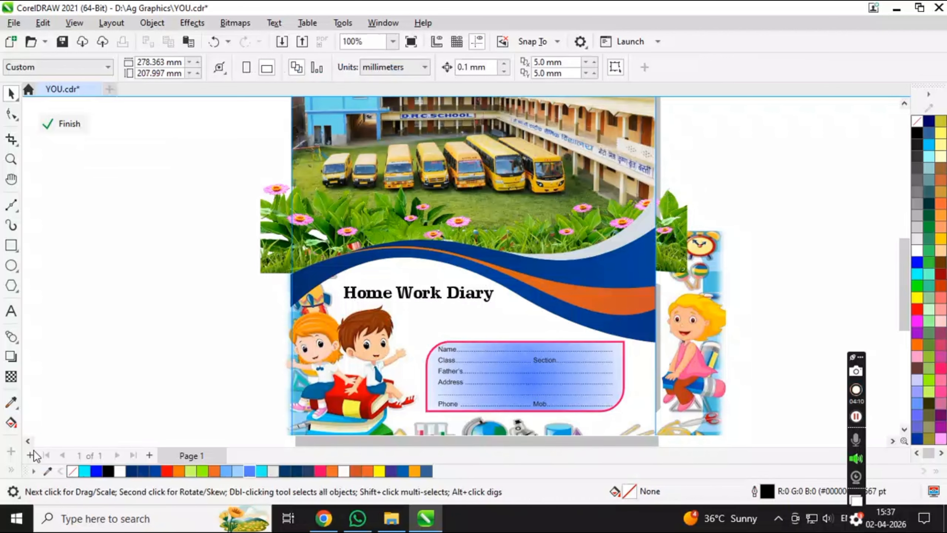
- Sample a green from the photo's leaves and apply it to the outer end of the orange wave's fountain fill
click(47, 471)
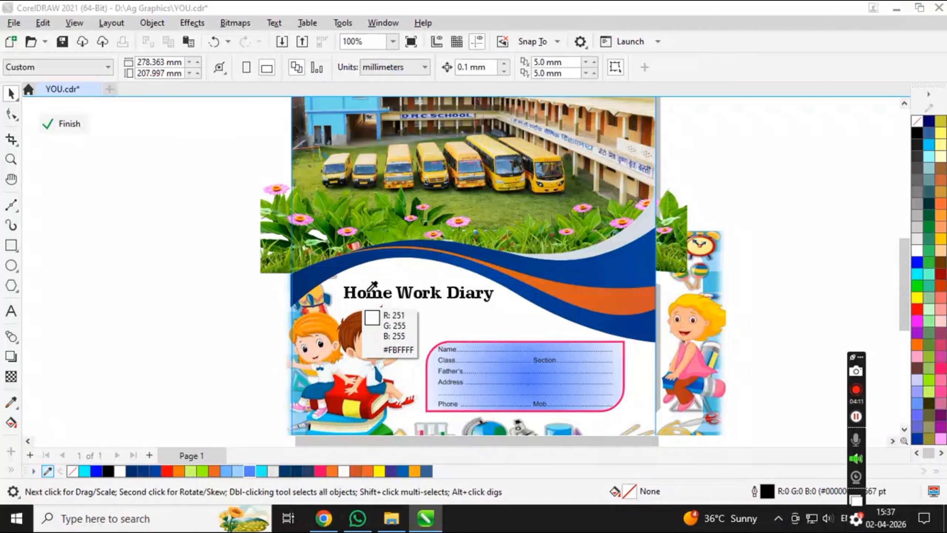
click(338, 212)
click(582, 296)
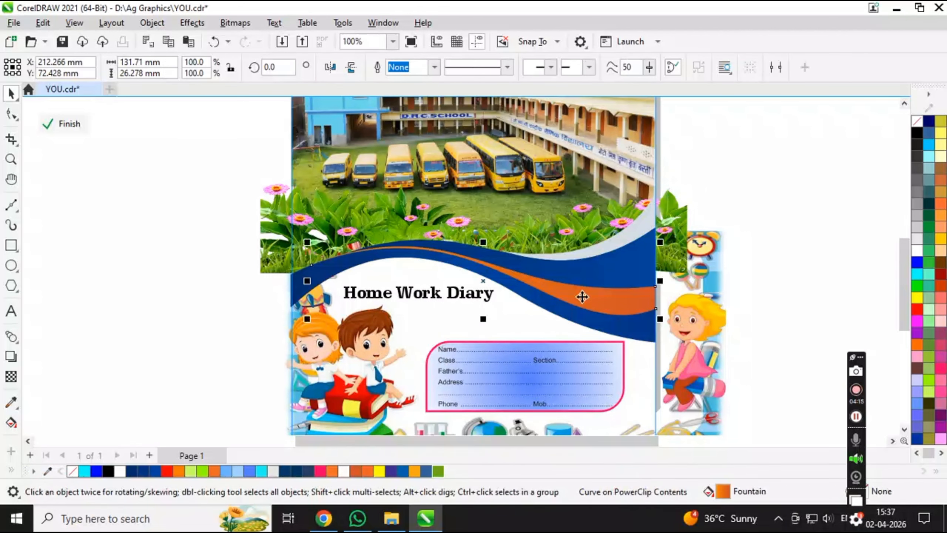
key(g)
click(655, 295)
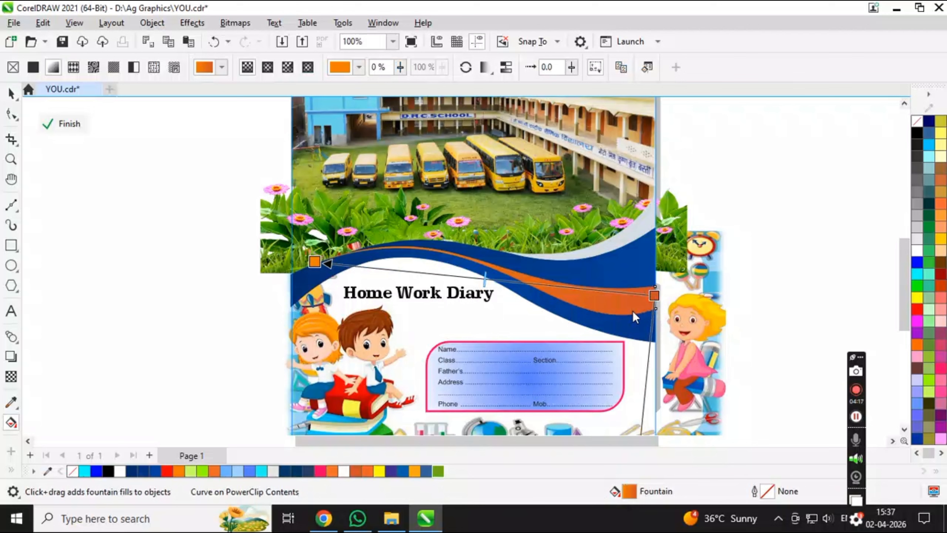
click(439, 471)
click(12, 93)
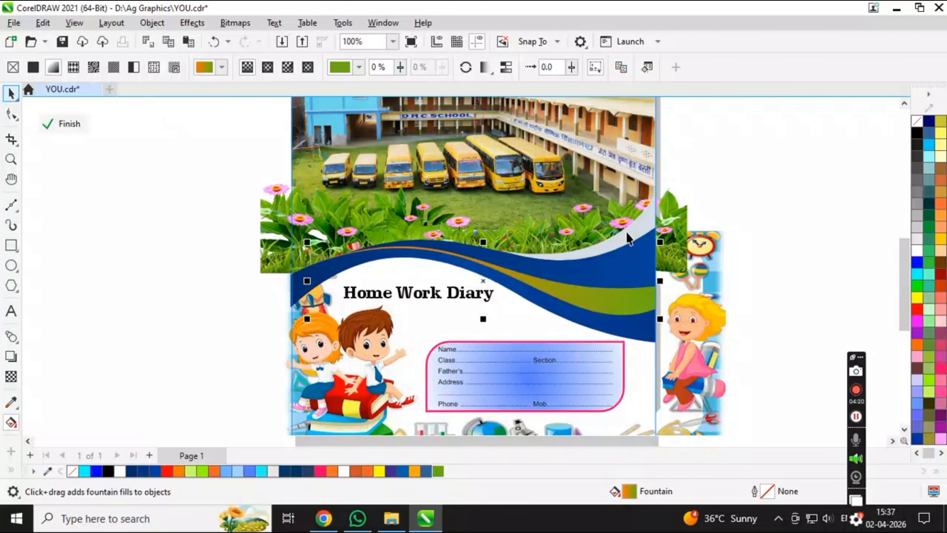
key(space)
- Select the upper blue wave and sample a pale yellow from a school bus into the document palette
click(647, 250)
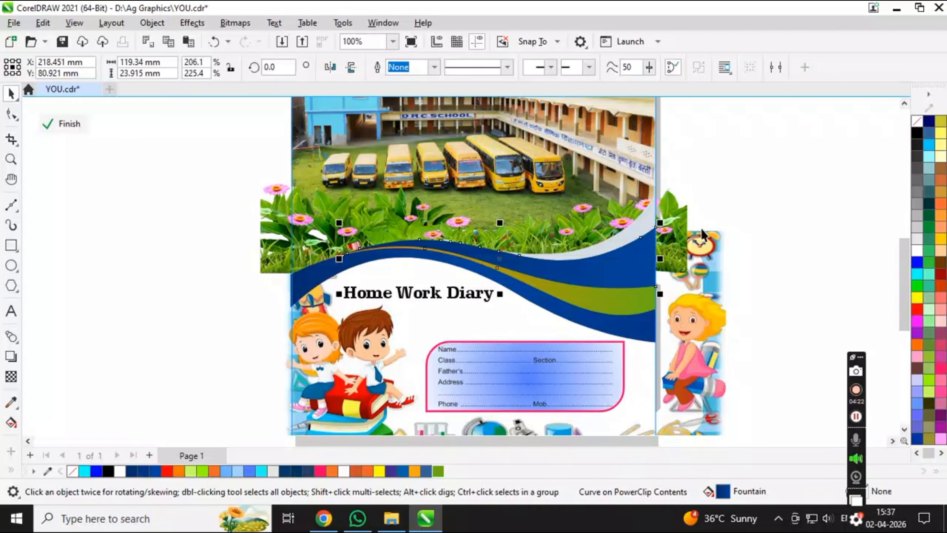
click(709, 209)
click(640, 259)
click(49, 472)
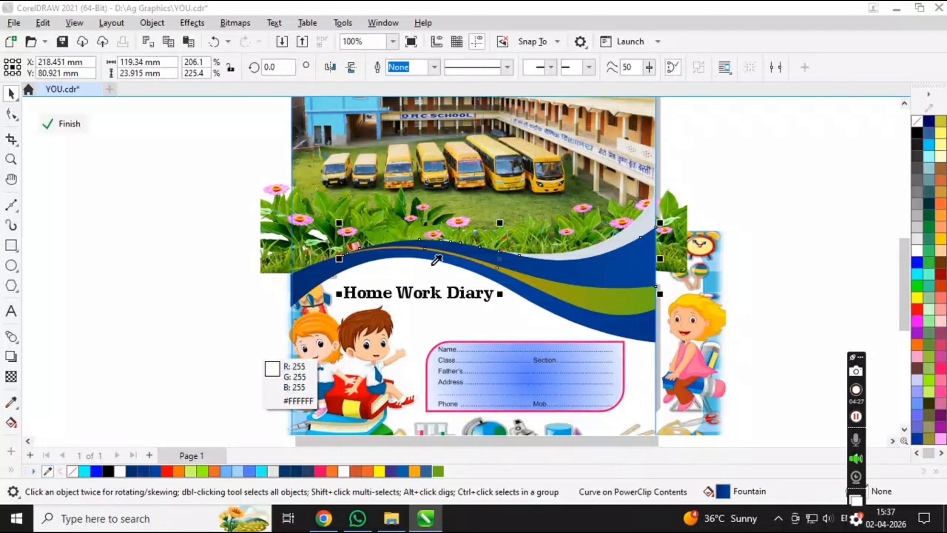
click(507, 141)
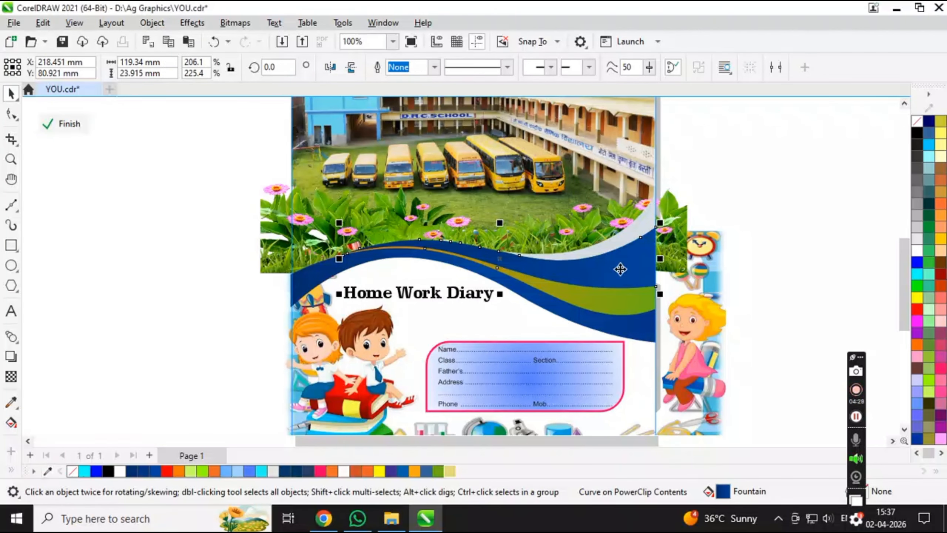
- Apply the sampled pale yellow to the spine-side end of the upper blue wave's fountain fill and finish editing the PowerClip
key(g)
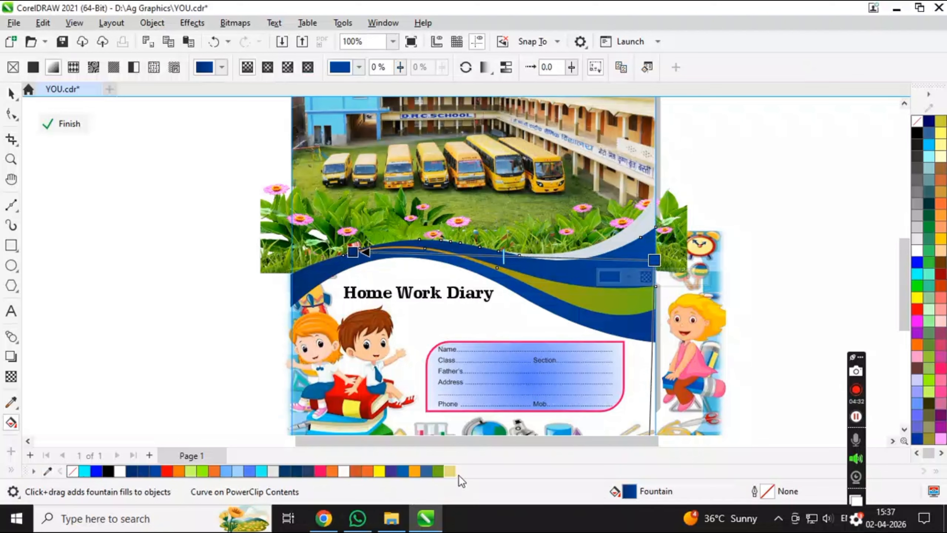
click(448, 472)
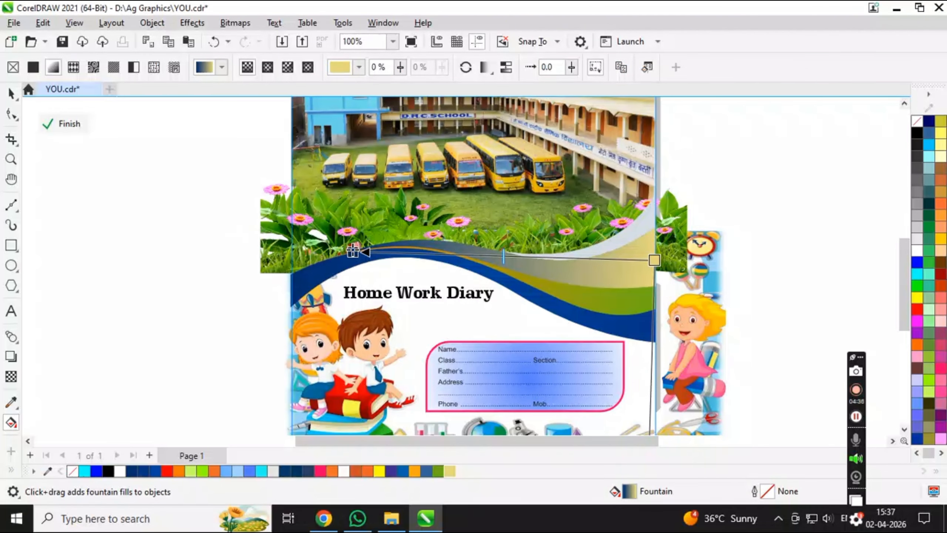
key(ctrl+z)
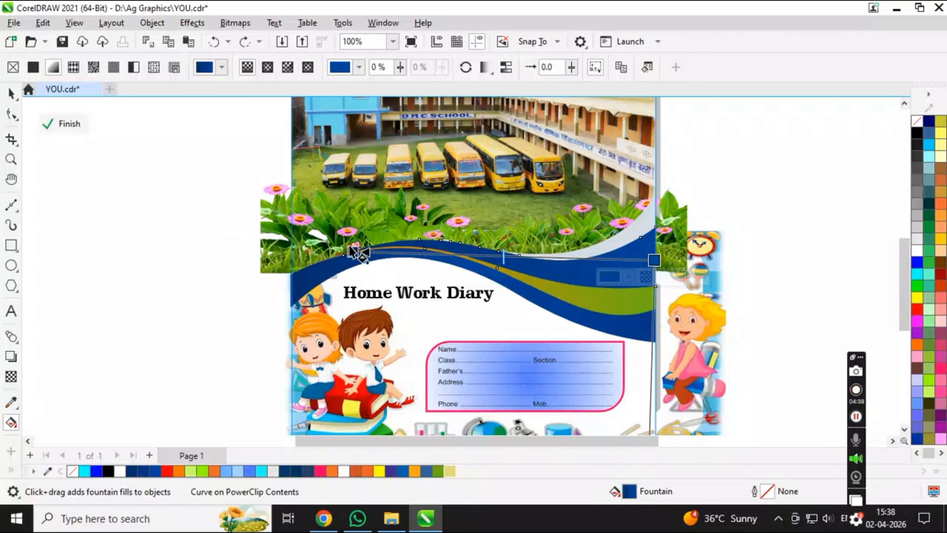
click(352, 251)
click(447, 471)
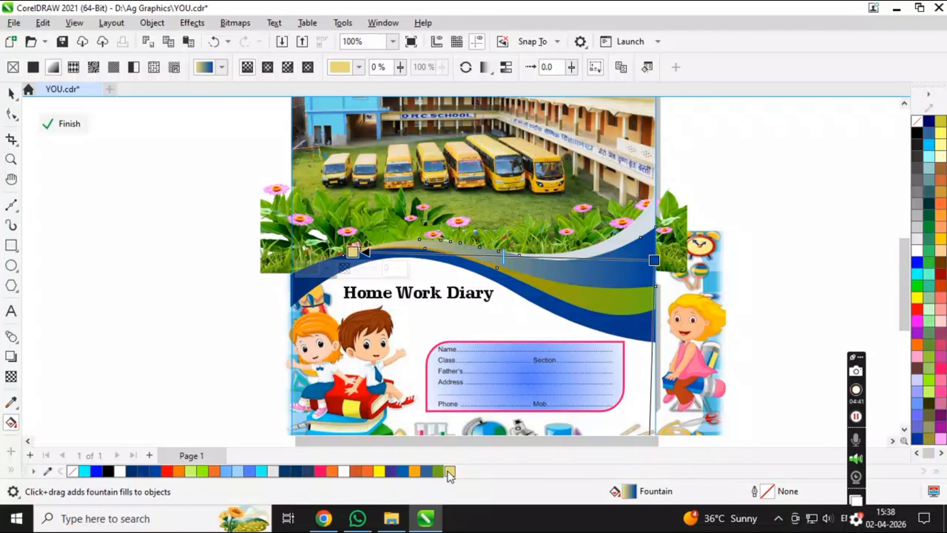
click(69, 124)
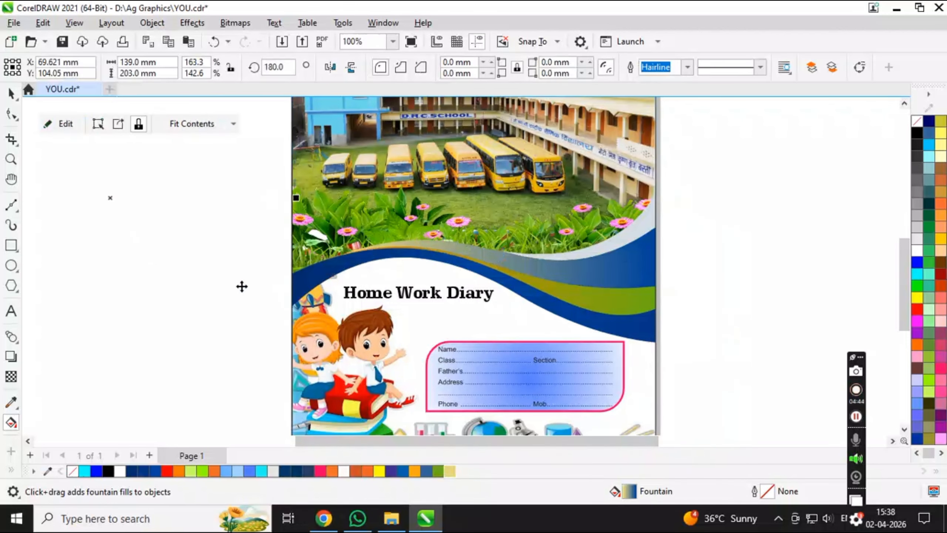
click(664, 303)
- Place the D.R.C. Rashtriya Sainik Vidyalaya logo and contact group over the front cover's sky, enlarged to about 107 mm wide
scroll(528, 356, up, 1)
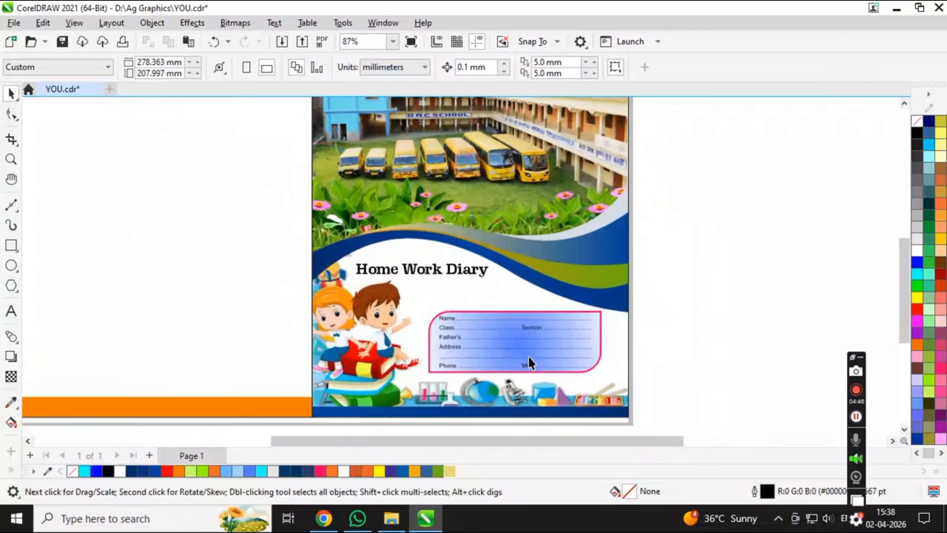
scroll(528, 356, down, 2)
scroll(505, 357, down, 1)
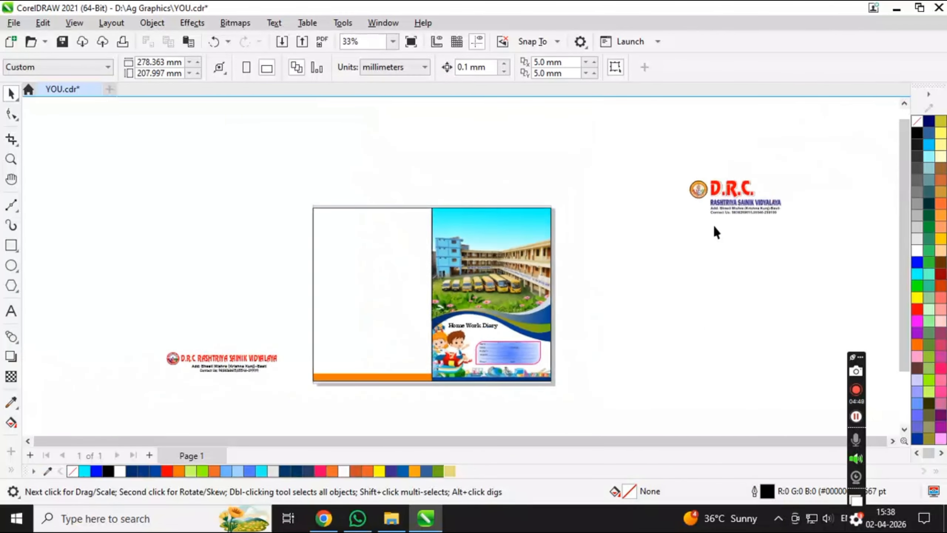
click(727, 202)
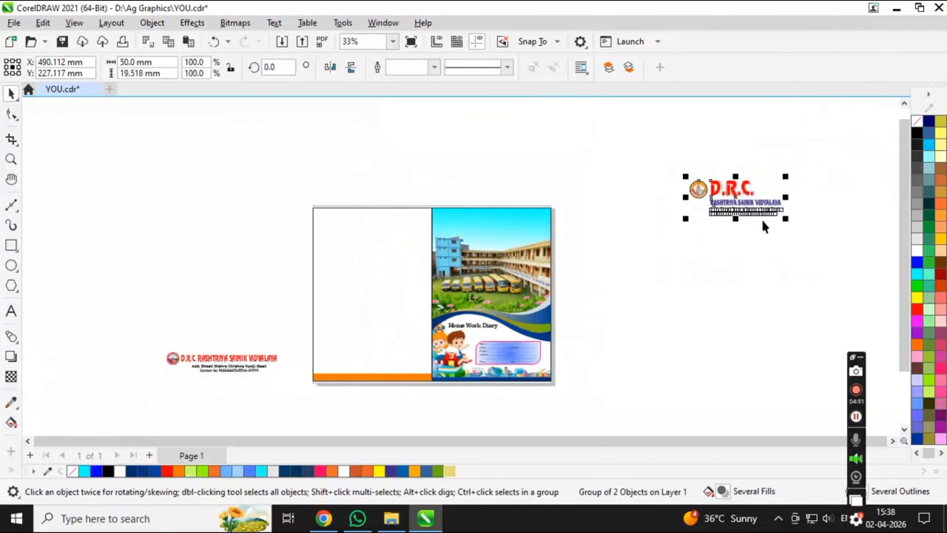
drag(459, 185, 536, 317)
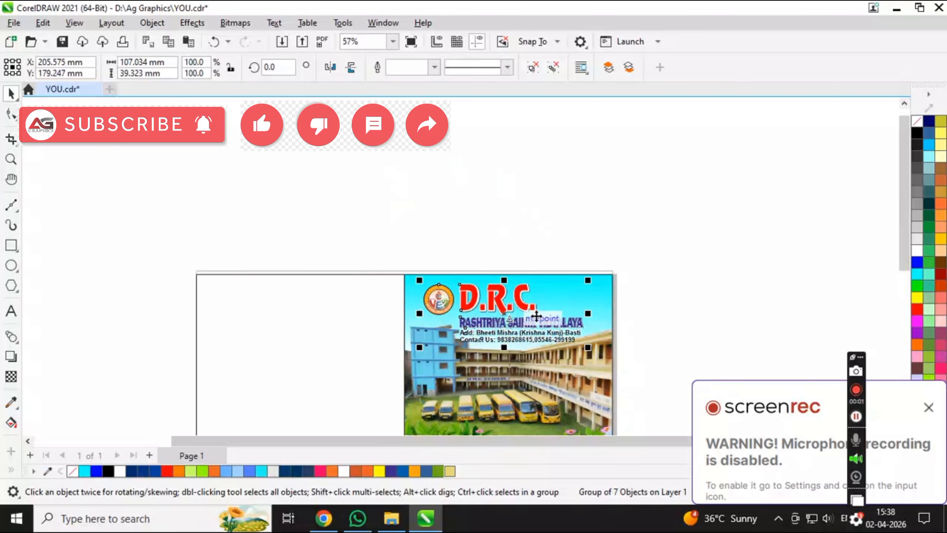
scroll(539, 351, up, 1)
scroll(494, 236, down, 2)
scroll(499, 257, up, 1)
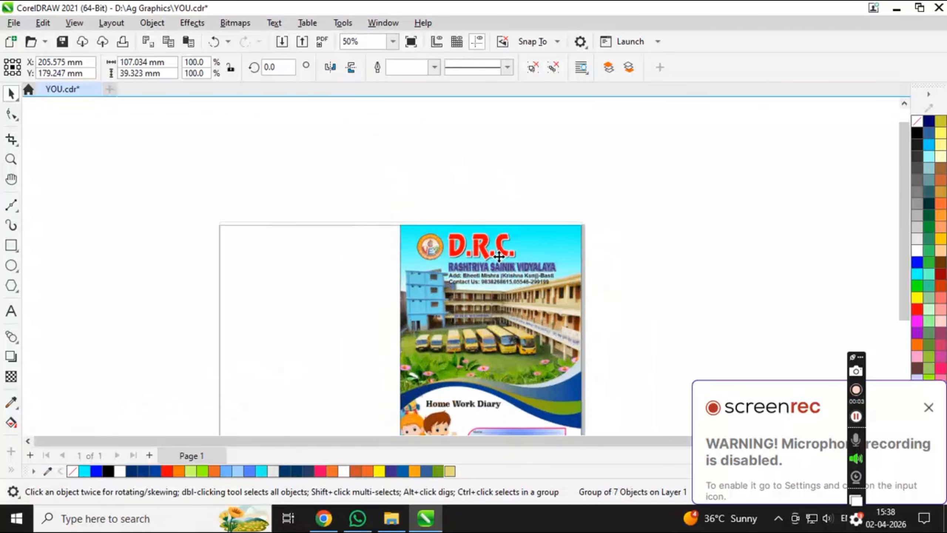
scroll(499, 257, up, 2)
scroll(475, 285, up, 3)
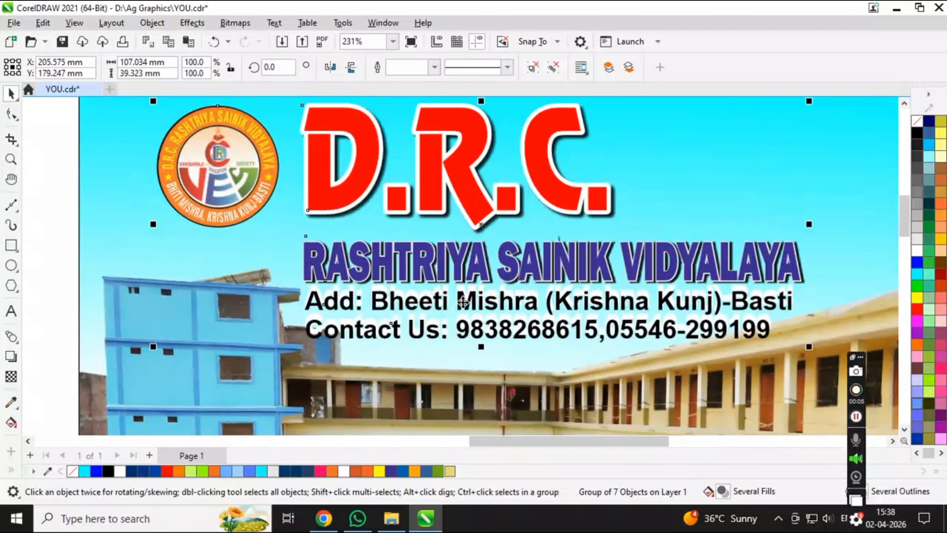
scroll(463, 302, down, 3)
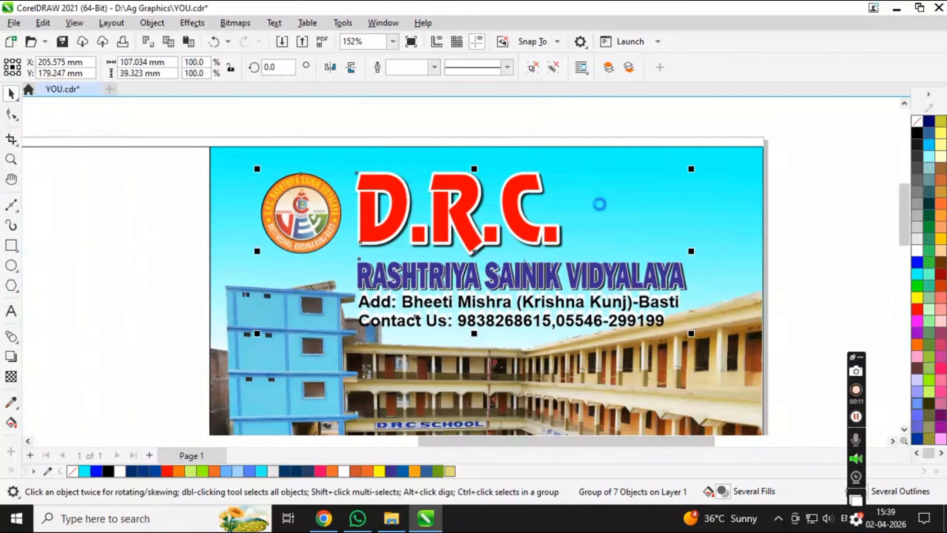
- Transfer the school logo and contact group into the front cover's PowerClip and ungroup all its objects
key(Delete)
click(600, 203)
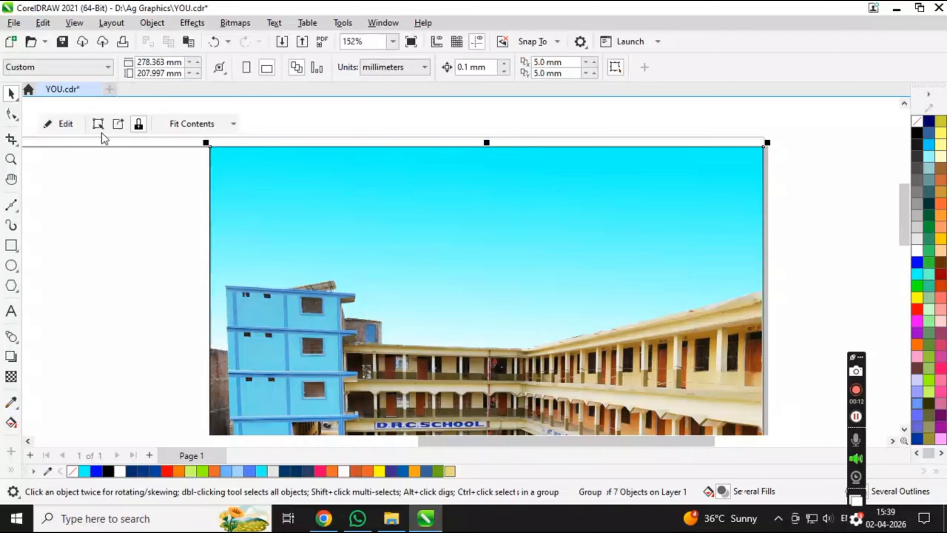
click(62, 127)
key(ctrl+v)
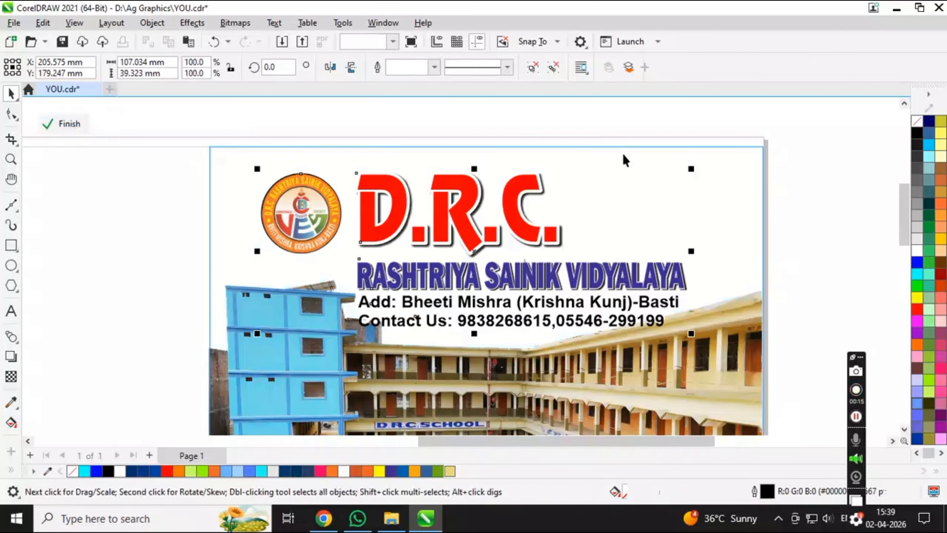
click(561, 69)
click(826, 254)
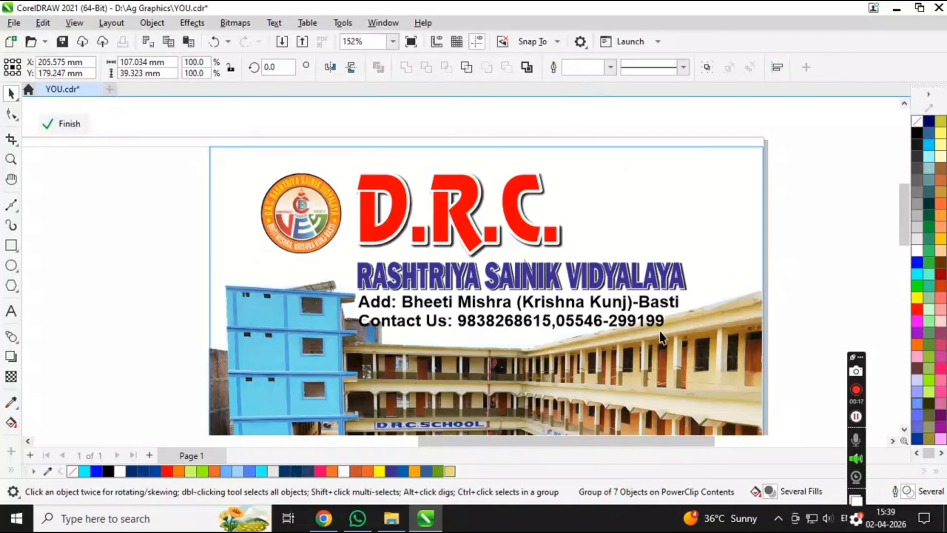
- Examine the address and contact text and the white outline behind it, and finish editing the front cover's PowerClip
scroll(654, 326, up, 5)
click(689, 290)
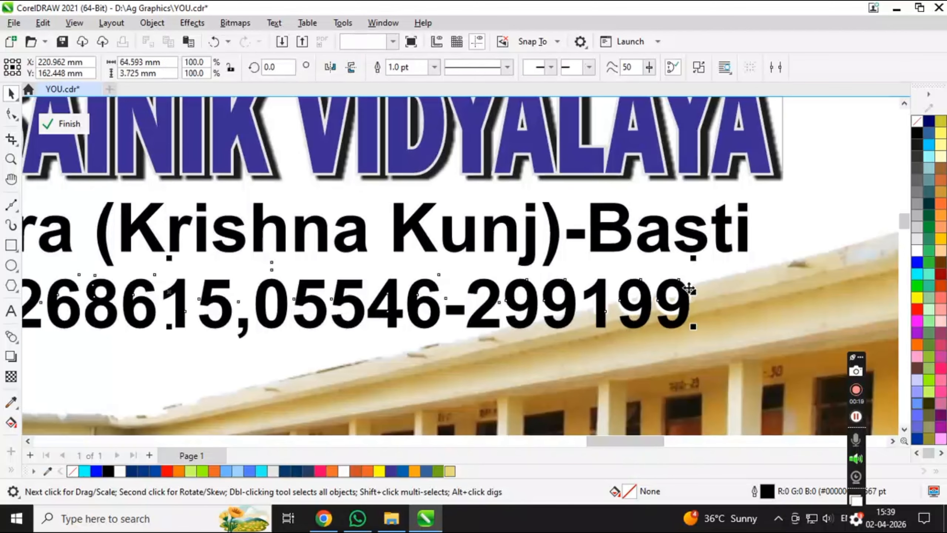
shift+click(677, 325)
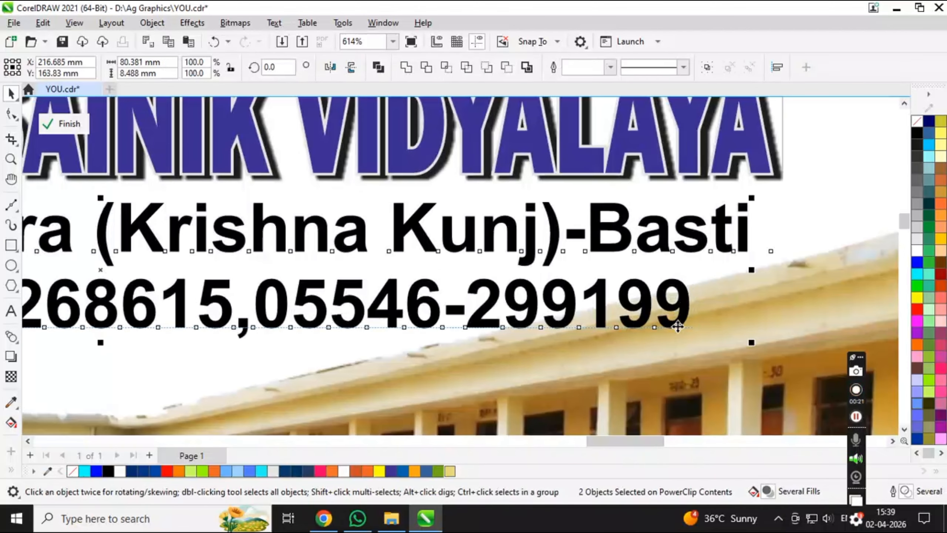
scroll(677, 327, down, 5)
click(495, 229)
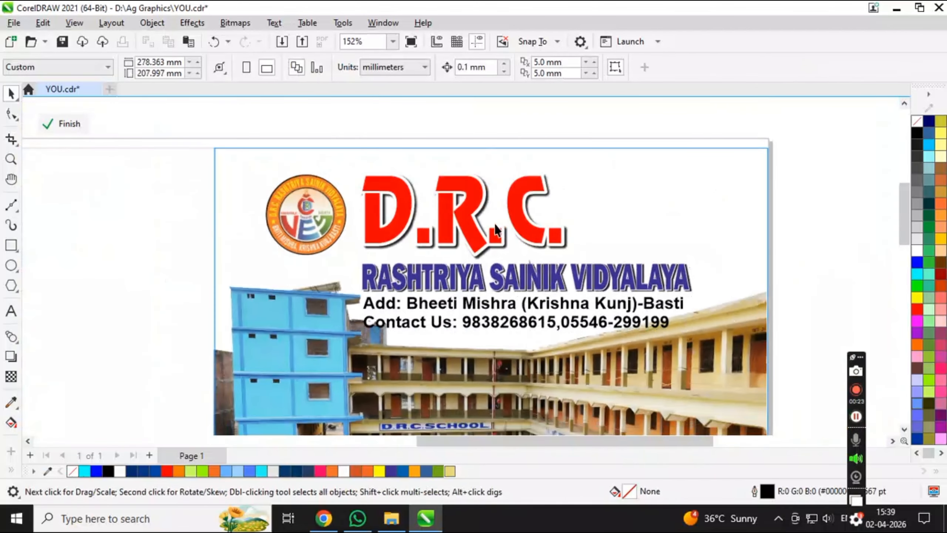
click(73, 123)
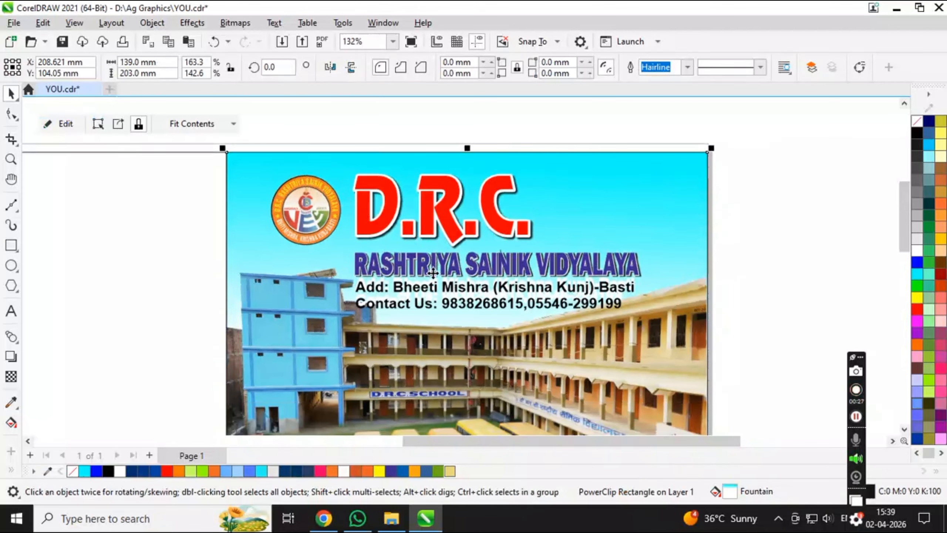
- Delete the white outline curve behind the address line inside the front cover's PowerClip
scroll(420, 266, up, 2)
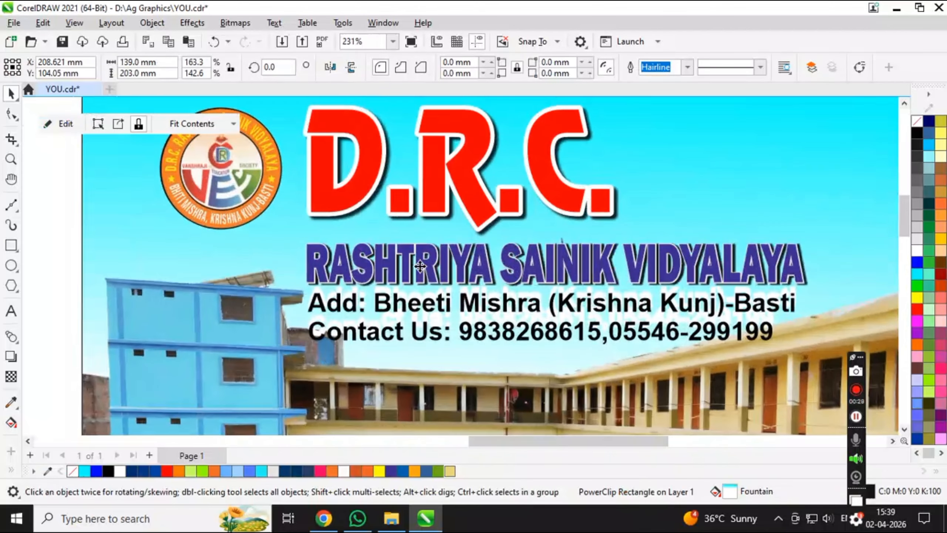
click(98, 124)
click(343, 312)
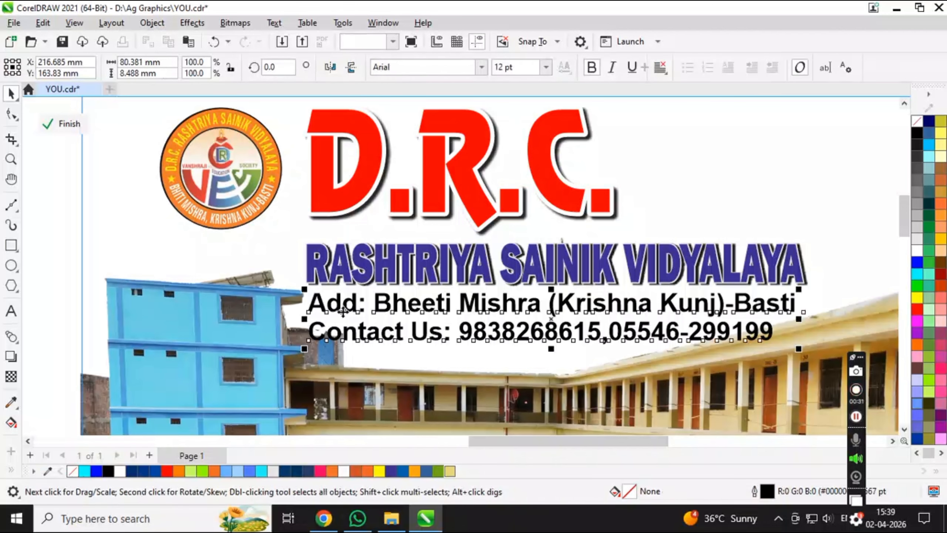
click(49, 126)
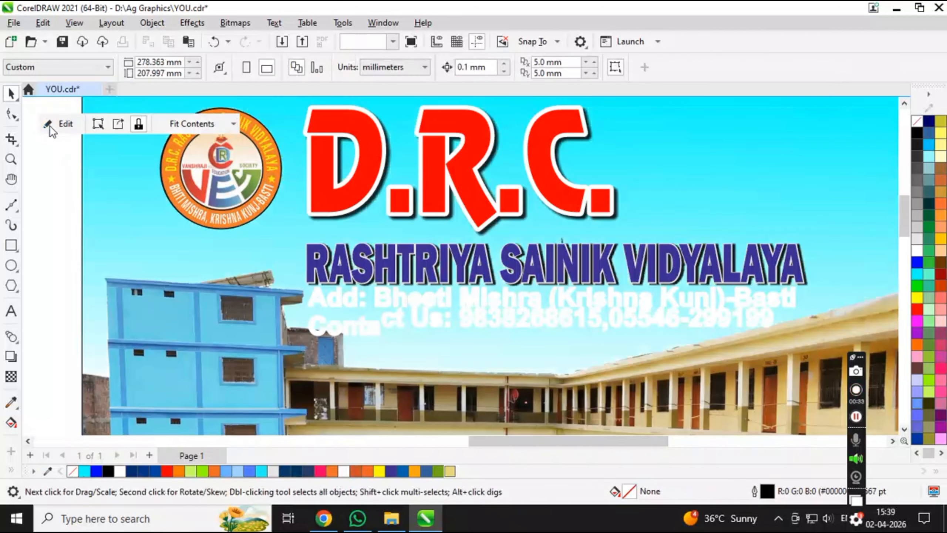
click(50, 126)
click(341, 305)
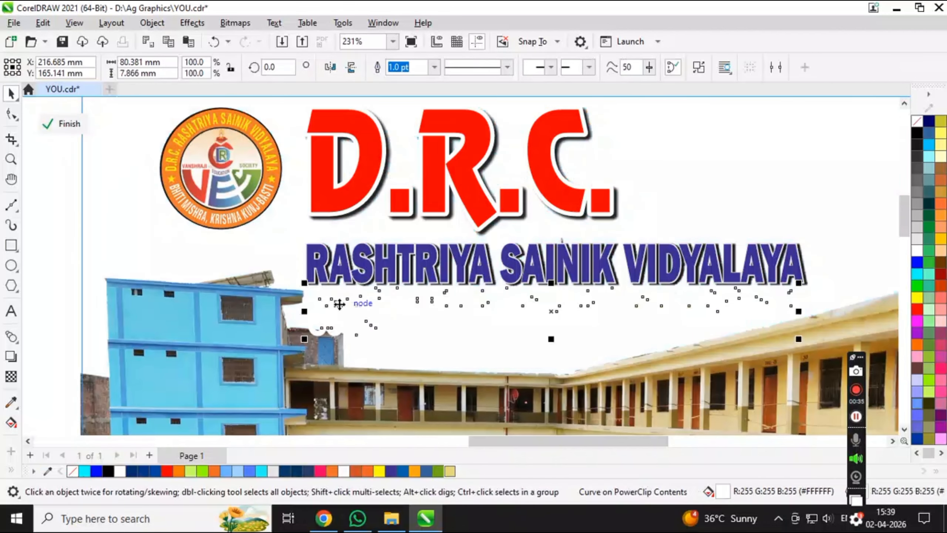
click(339, 305)
click(339, 305)
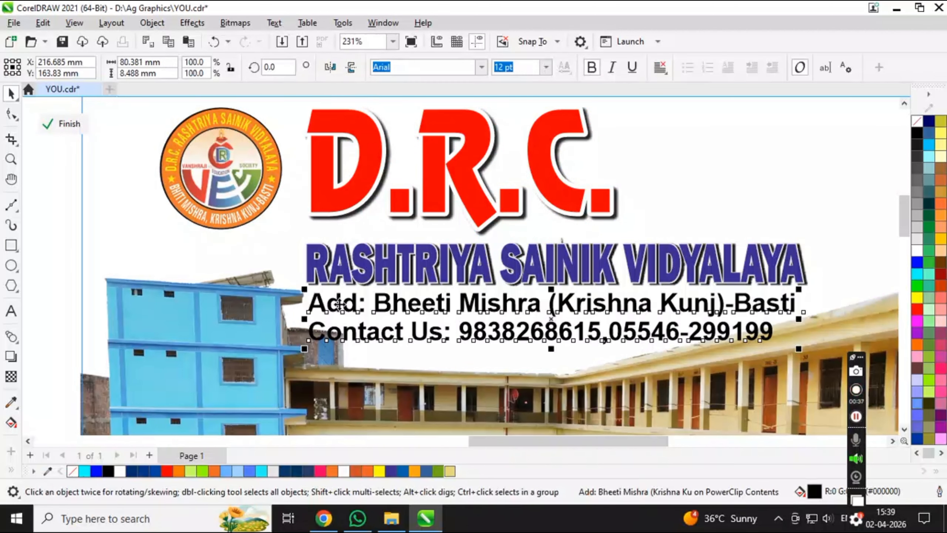
- Nudge the RASHTRIYA SAINIK VIDYALAYA line up 0.7 mm
click(365, 277)
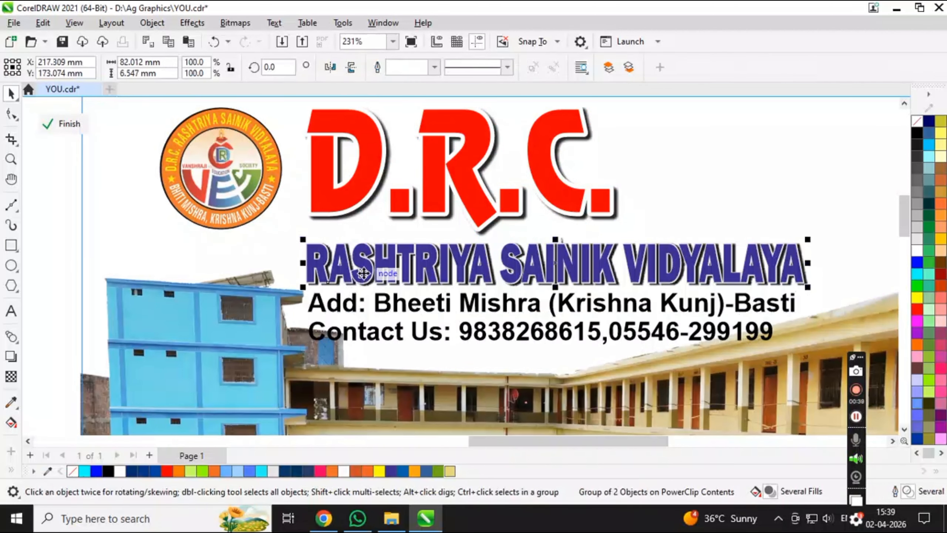
key(Up)
key(Up)
key(Up)
key(Up)
key(Up)
key(Up)
key(Up)
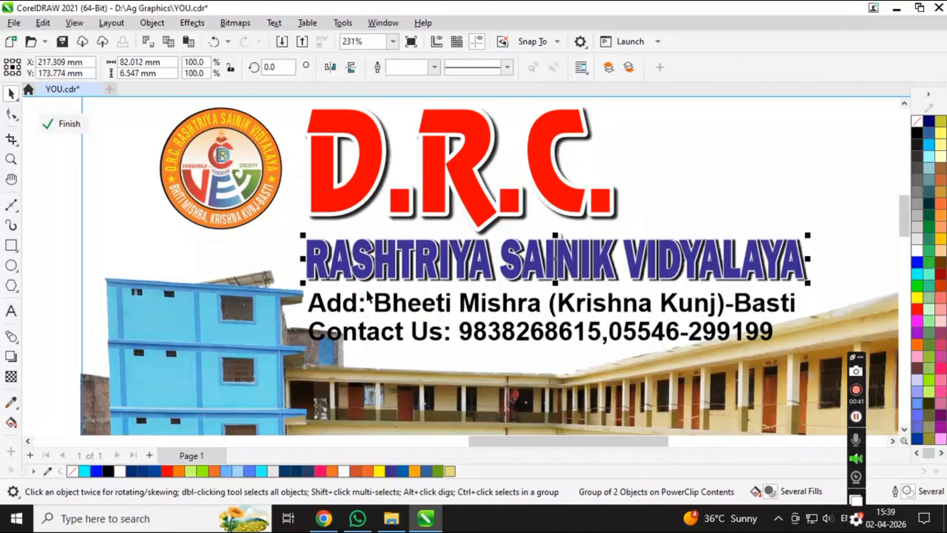
- Nudge the address and contact text block up about 1 mm, closer beneath the school name
click(432, 310)
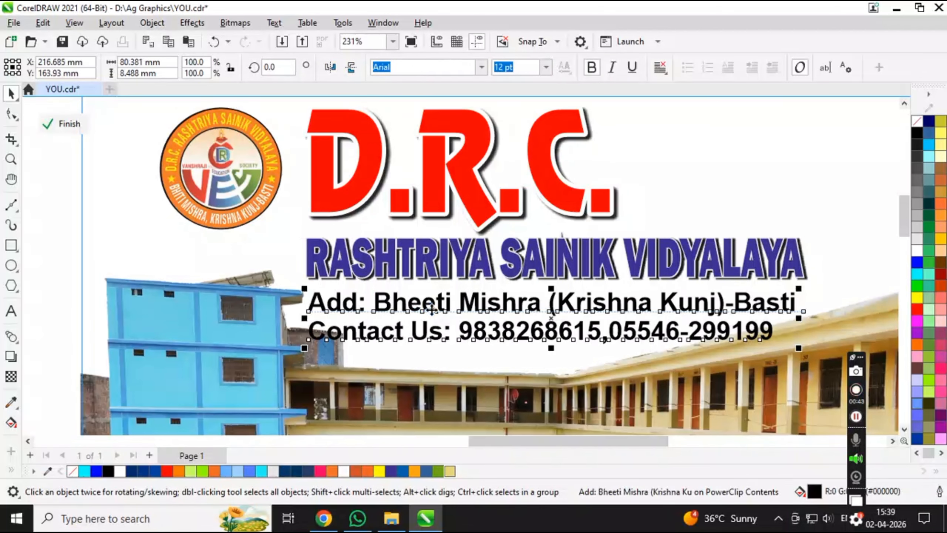
key(Up)
key(Up)
key(Up)
key(Up)
key(Up)
key(Up)
key(Up)
key(Up)
key(Up)
key(Up)
key(Up)
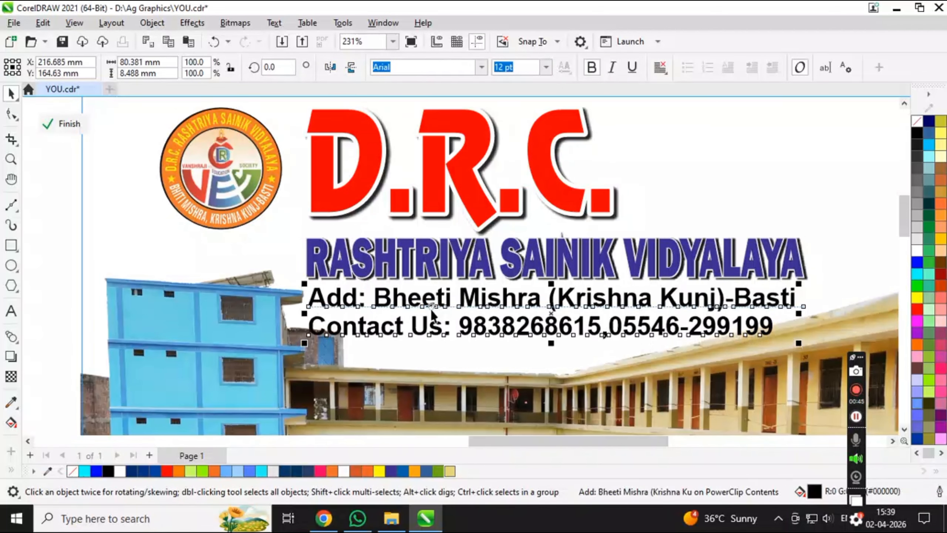
- Set the font size of the contact line under the address to 10 pt
click(314, 330)
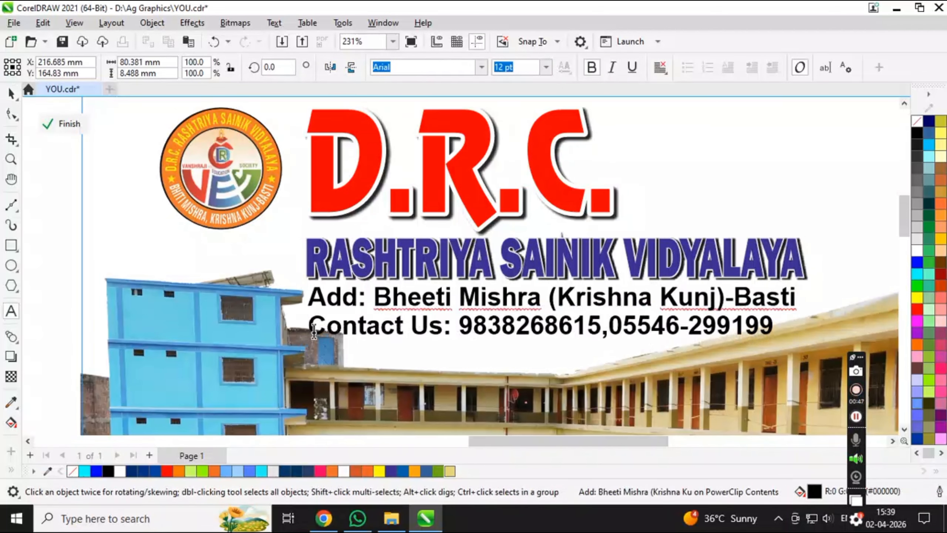
double_click(313, 331)
drag(313, 330, 794, 335)
click(521, 71)
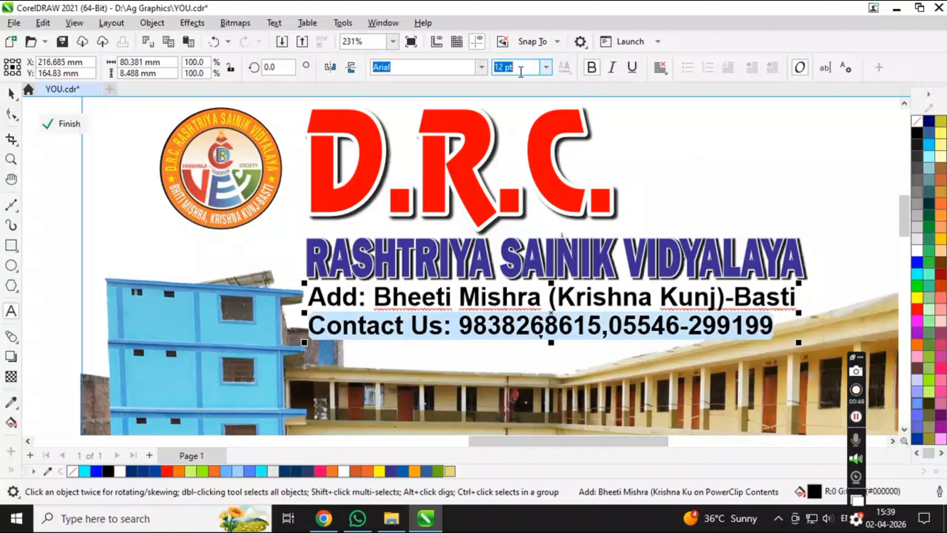
text(10)
key(Return)
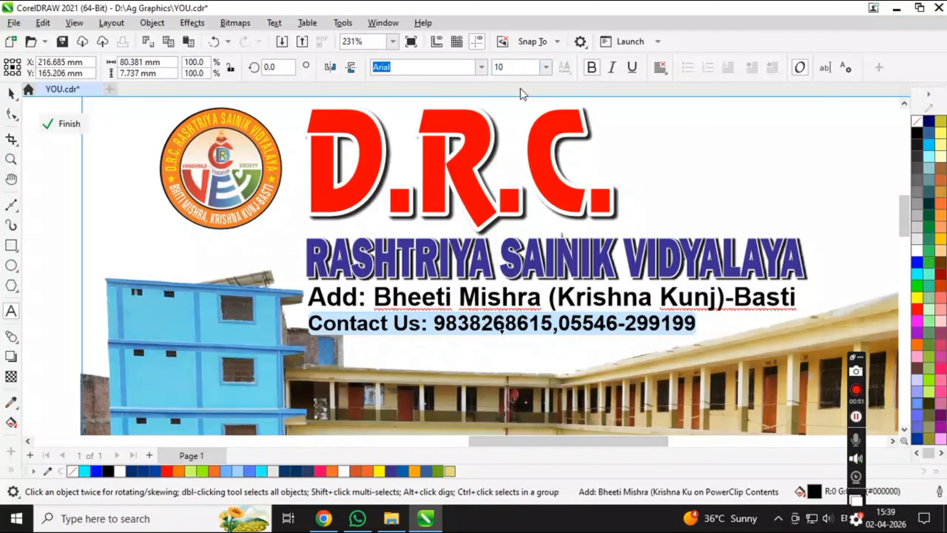
- Center-align the address and contact text and finish editing it
click(659, 68)
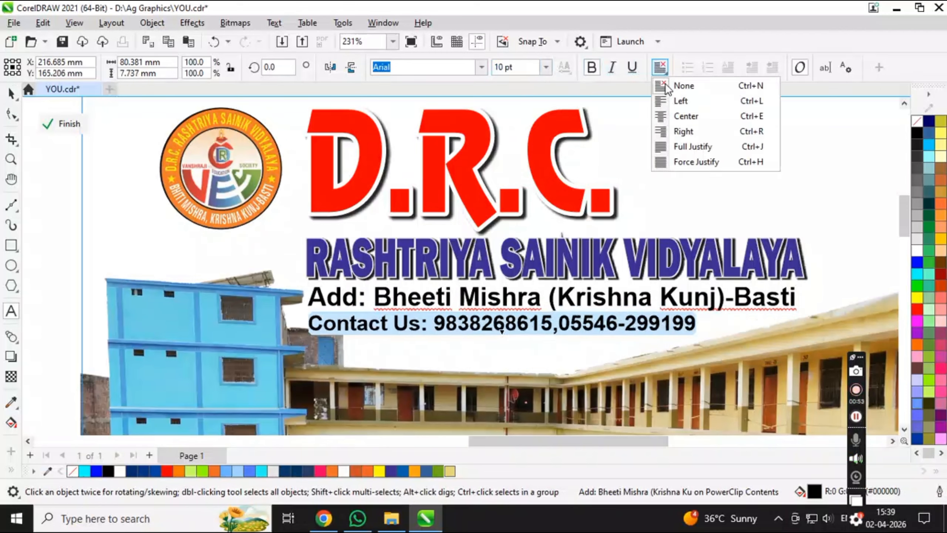
click(682, 115)
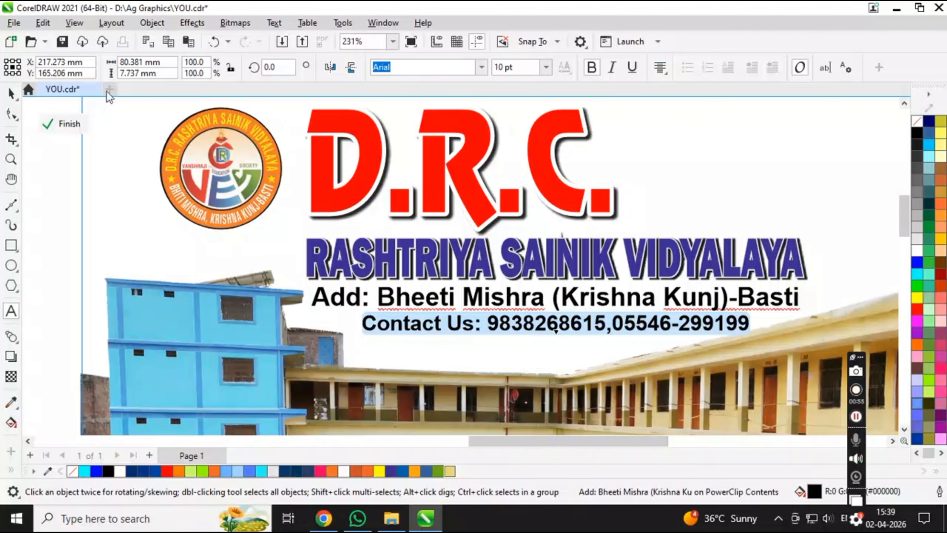
click(11, 93)
- Enlarge the RASHTRIYA SAINIK VIDYALAYA line to about 92 mm wide and nudge it up about 0.5 mm
click(613, 252)
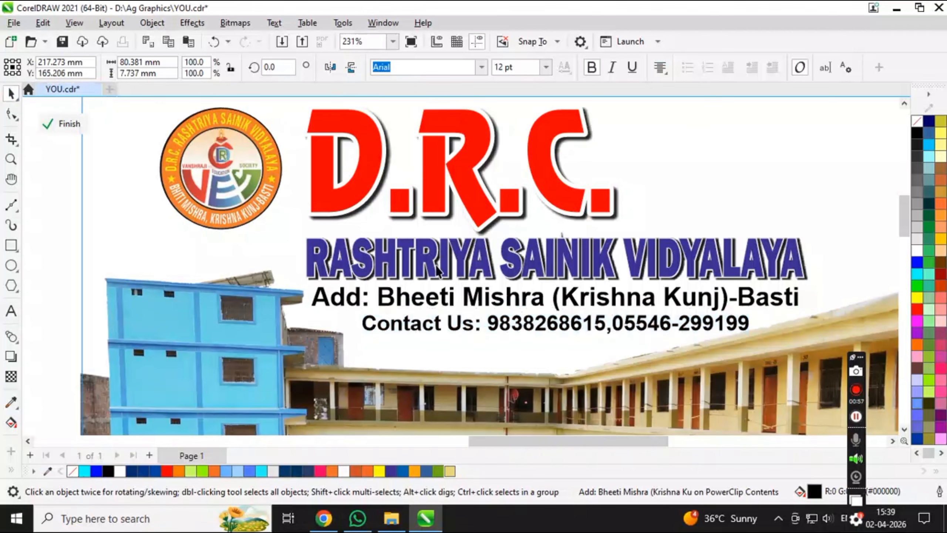
scroll(588, 272, down, 1)
scroll(300, 270, down, 3)
scroll(667, 287, up, 3)
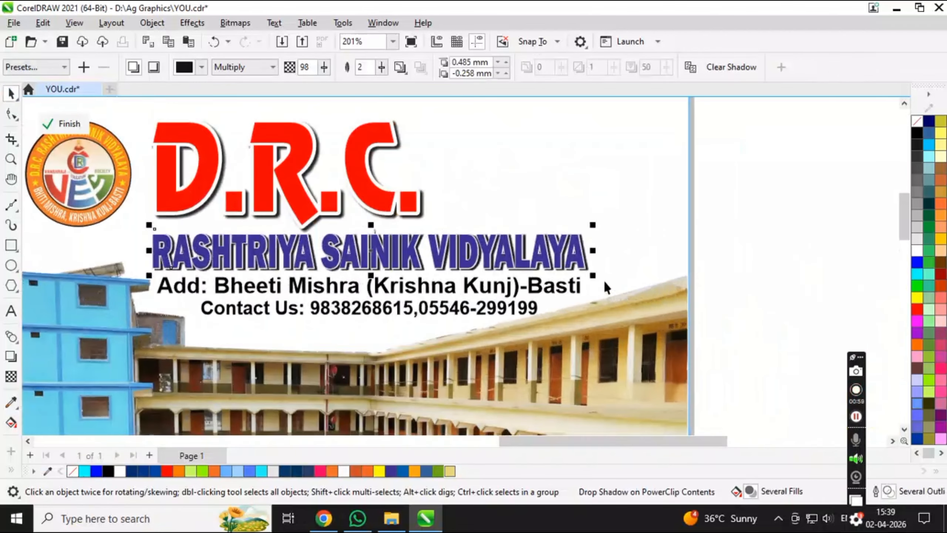
drag(596, 277, 650, 283)
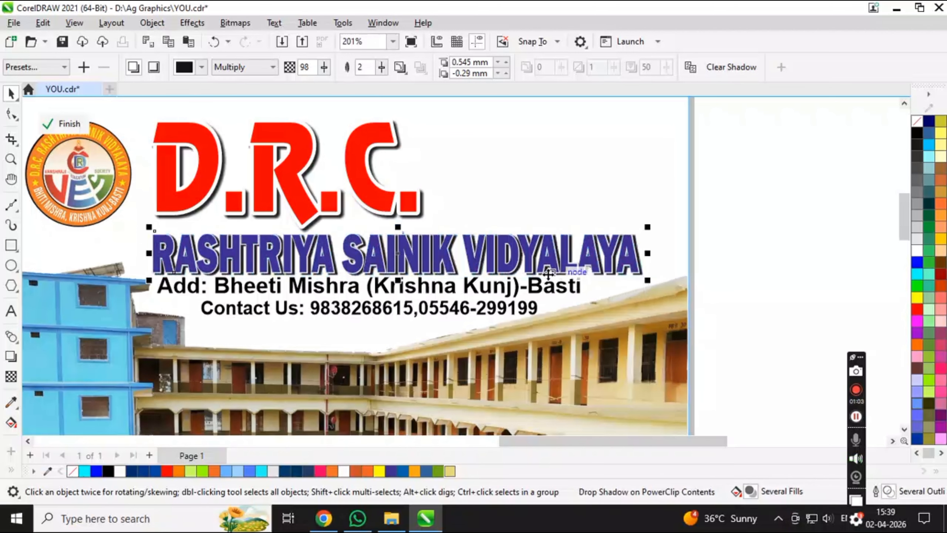
key(Up)
key(Up)
key(Up)
key(Up)
key(Up)
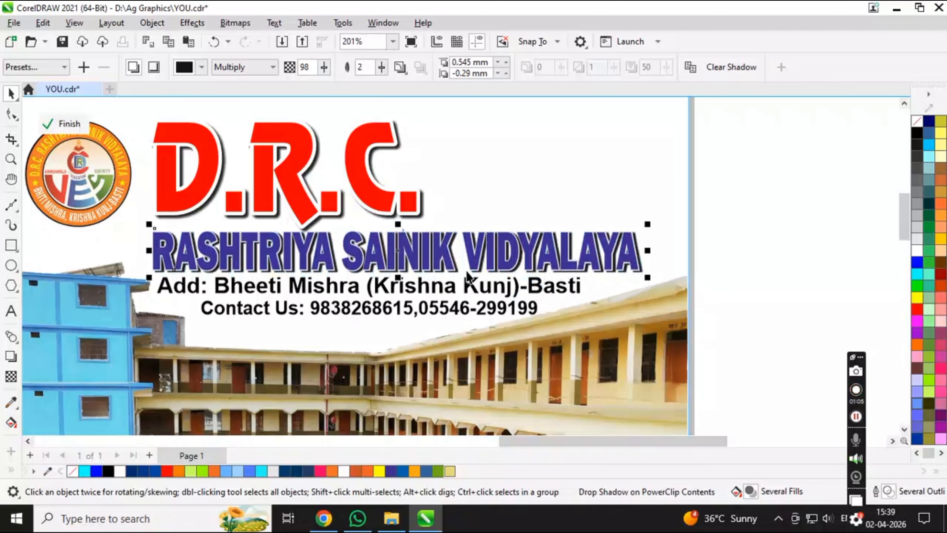
- Scale the D.R.C. lettering down to about 47 mm wide and shift the school name line up about 0.3 mm
click(377, 196)
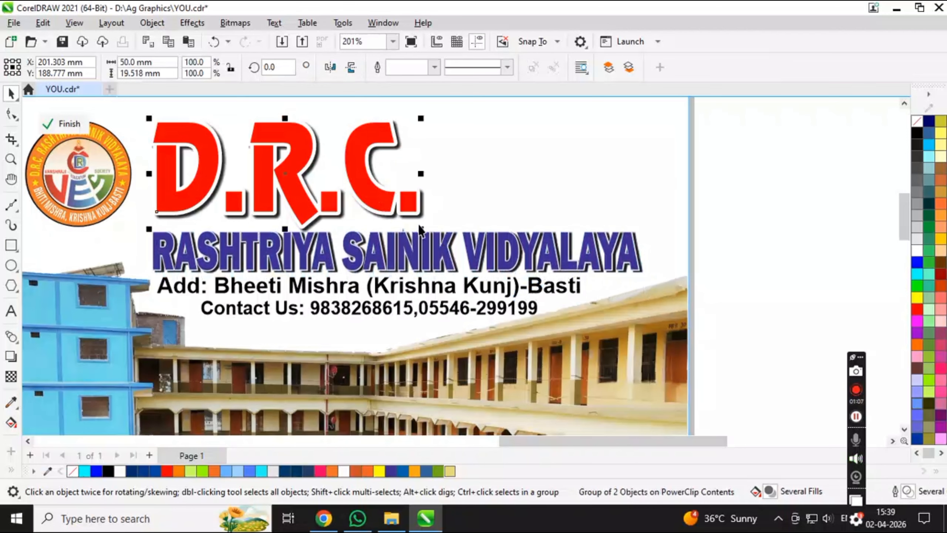
drag(419, 229, 405, 235)
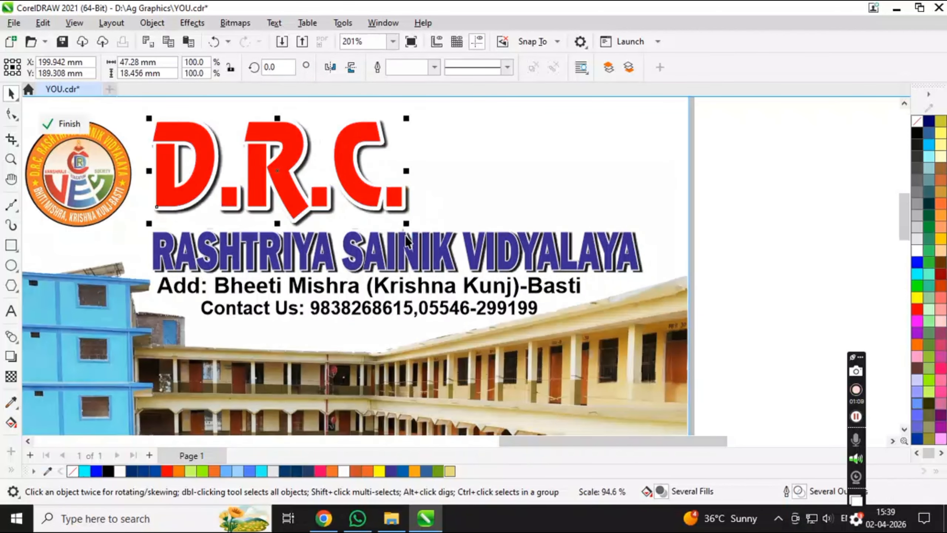
click(407, 245)
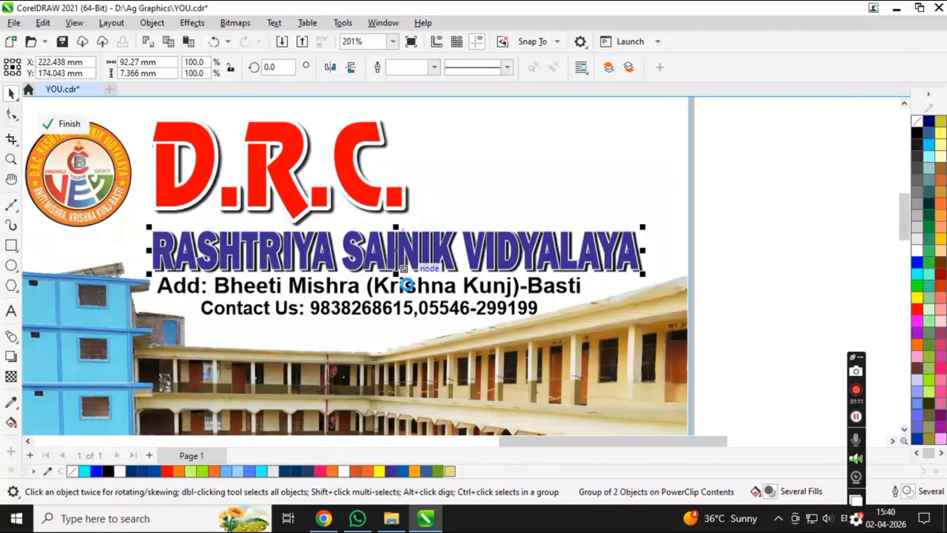
- Fill the RASHTRIYA SAINIK VIDYALAYA line with blue (#0000FF) and finish editing the PowerClip
click(413, 310)
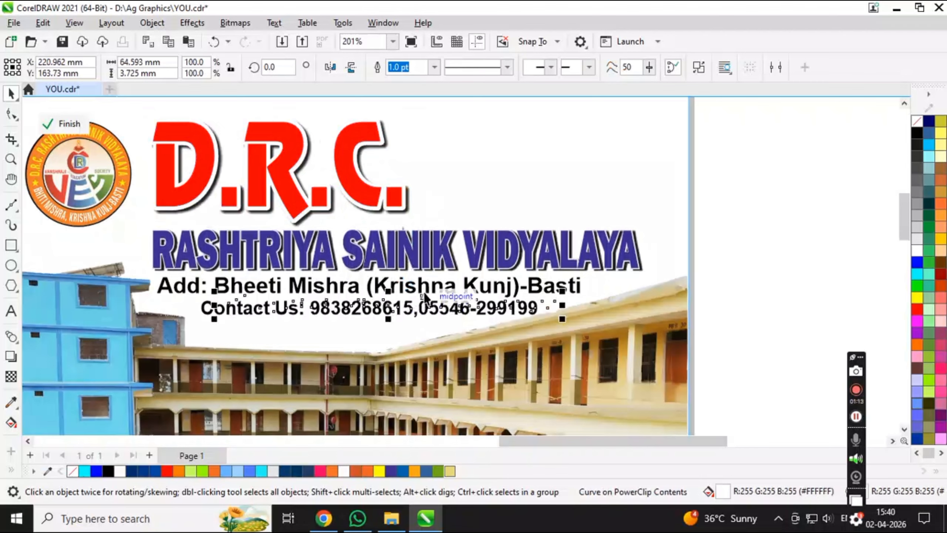
click(429, 254)
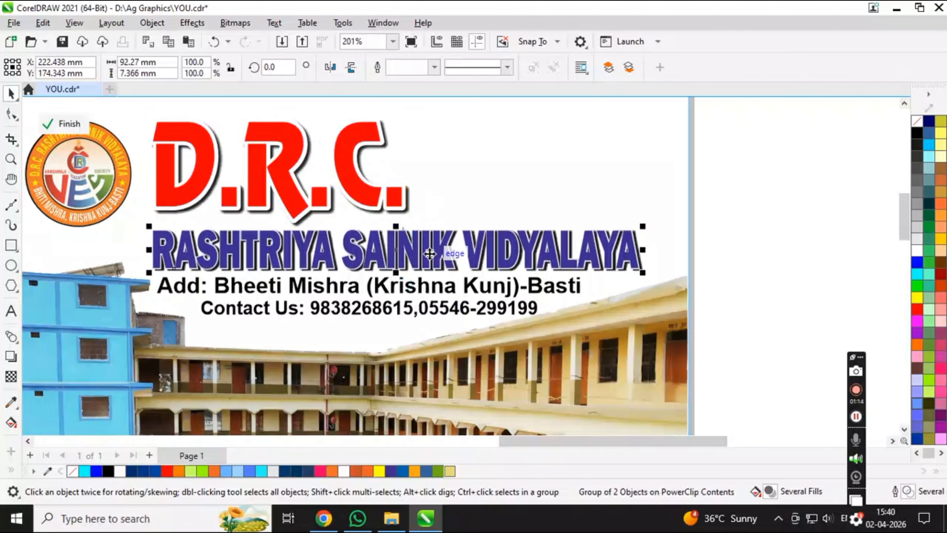
click(96, 471)
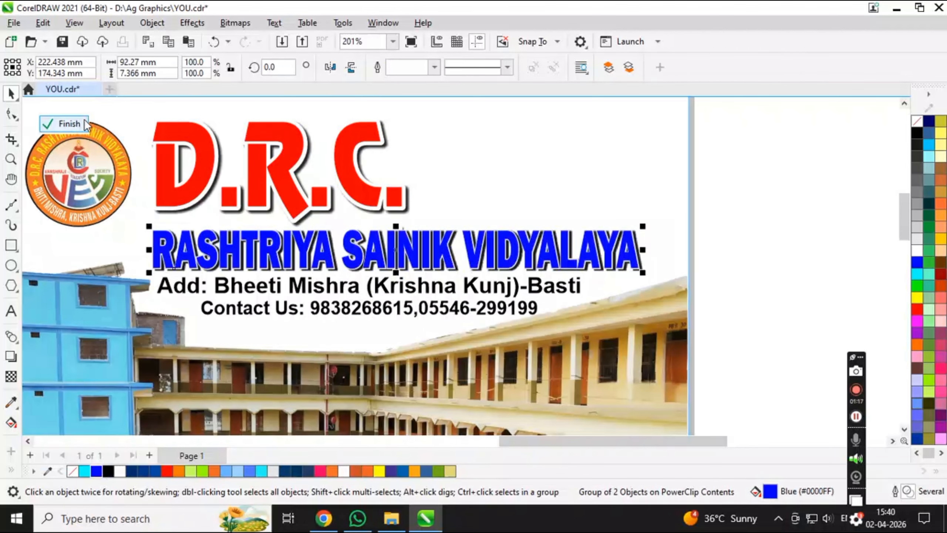
click(69, 124)
scroll(676, 253, down, 3)
click(677, 253)
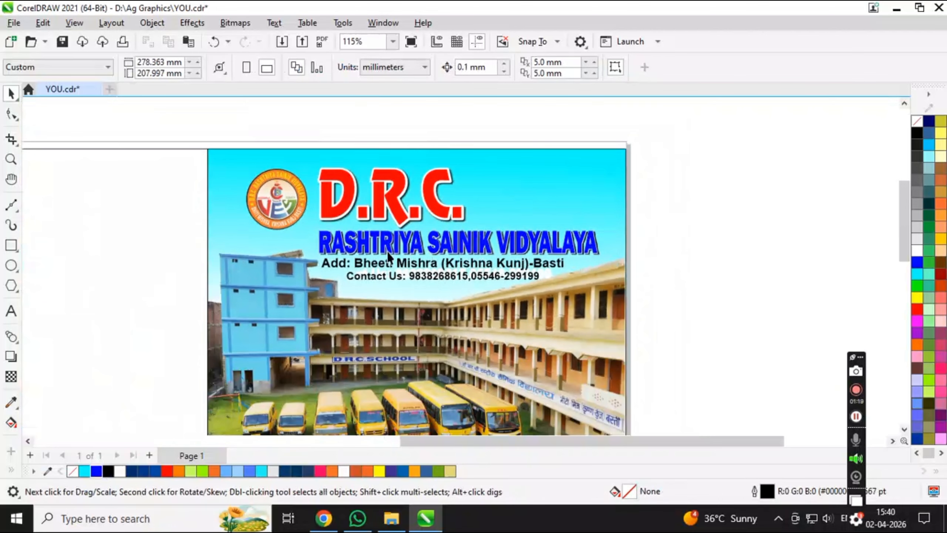
- Give the RASHTRIYA SAINIK VIDYALAYA line a yellow outline inside the PowerClip and finish editing
scroll(387, 252, up, 3)
click(371, 248)
click(77, 122)
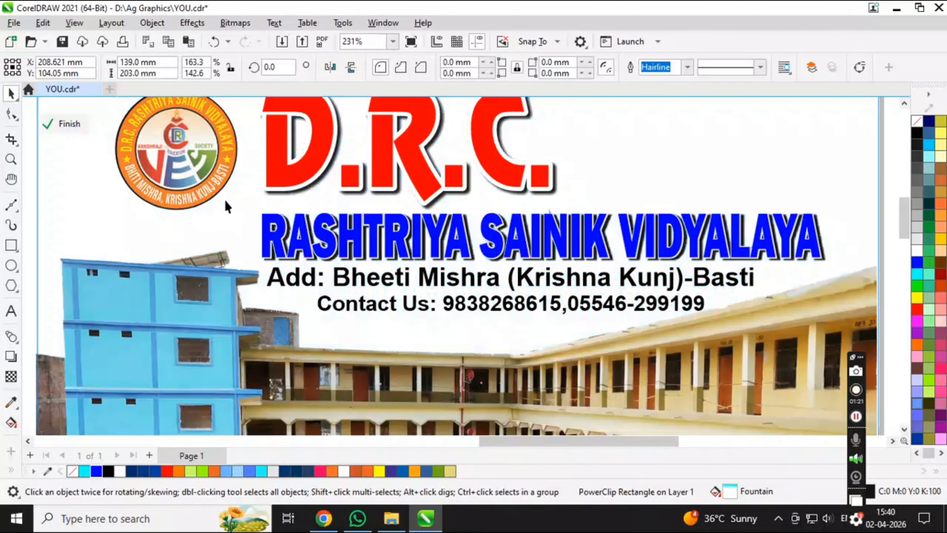
click(227, 207)
click(305, 242)
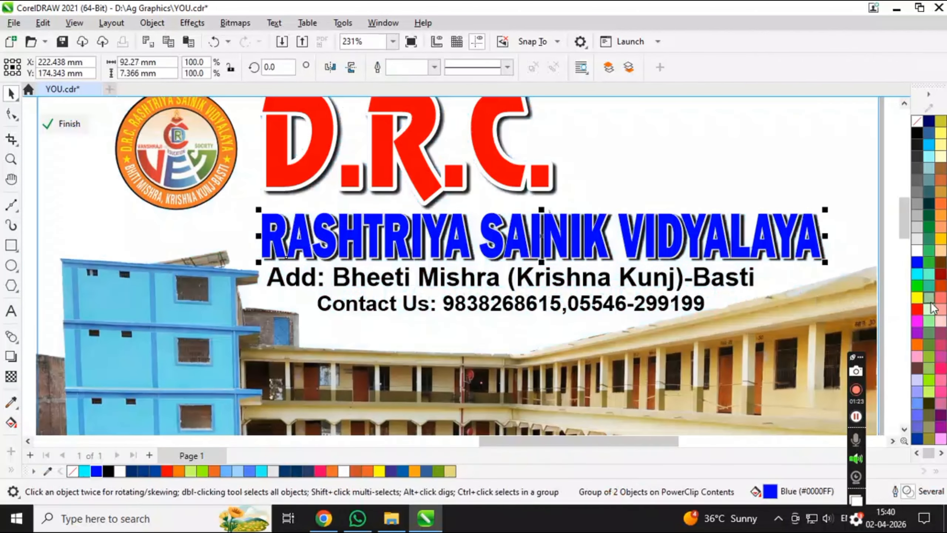
right_click(919, 301)
click(919, 313)
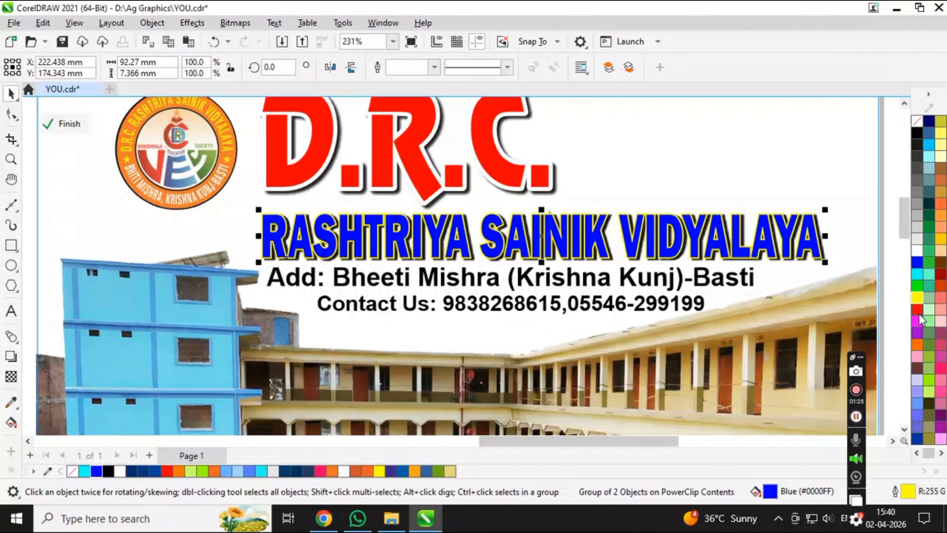
scroll(567, 283, down, 3)
click(83, 125)
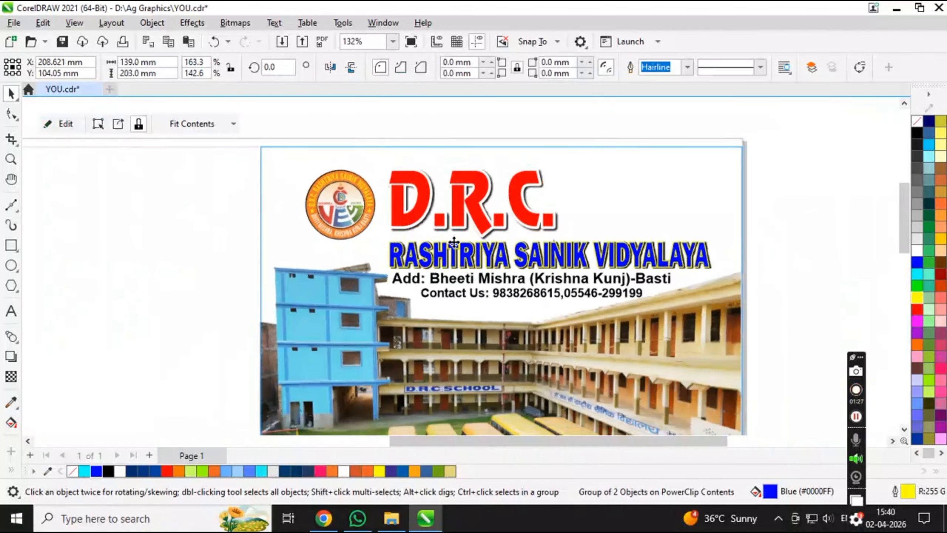
- Examine the address and contact lines inside the PowerClip header and the overall front cover layout
scroll(483, 251, up, 3)
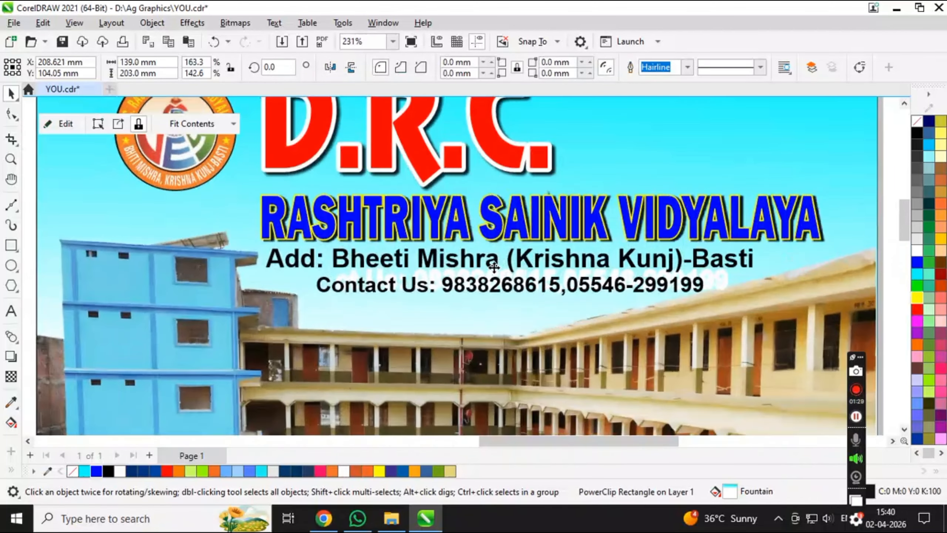
click(61, 124)
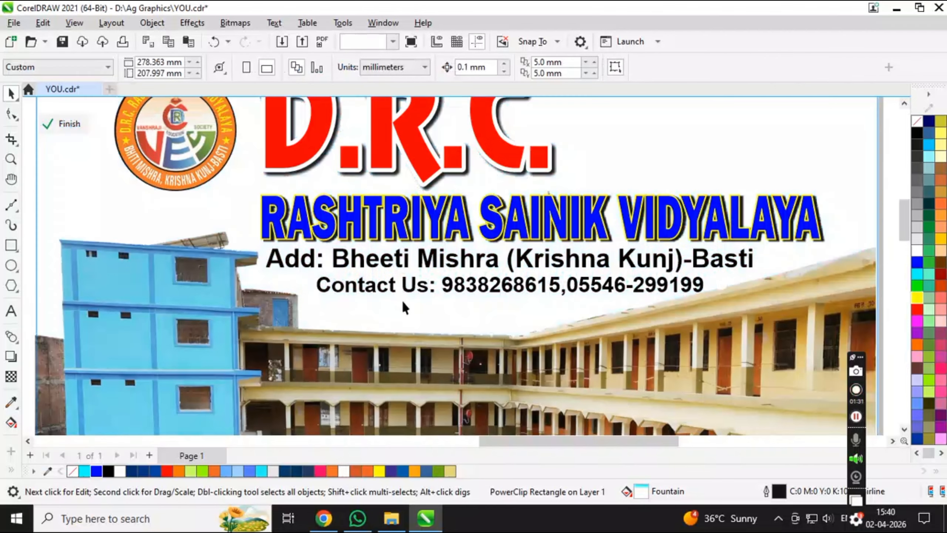
click(371, 282)
click(92, 159)
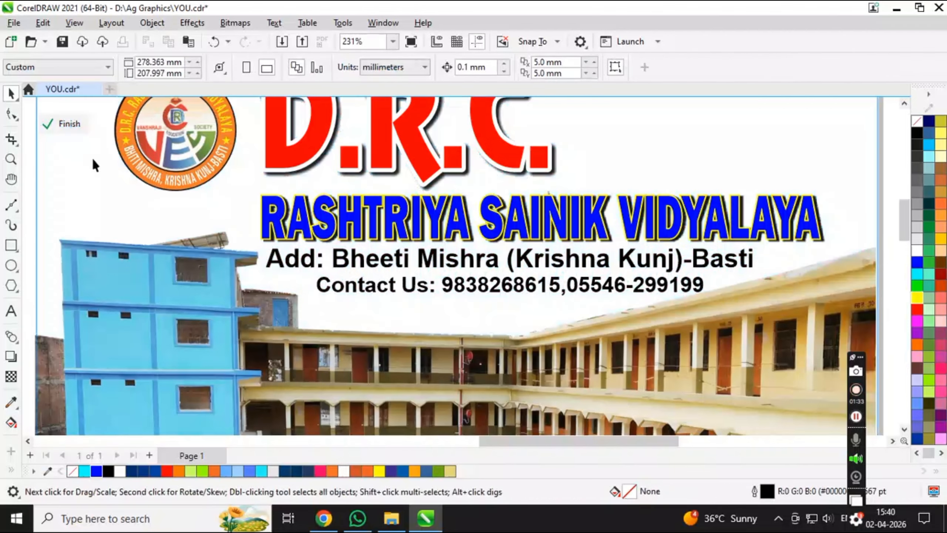
click(70, 123)
scroll(491, 274, down, 2)
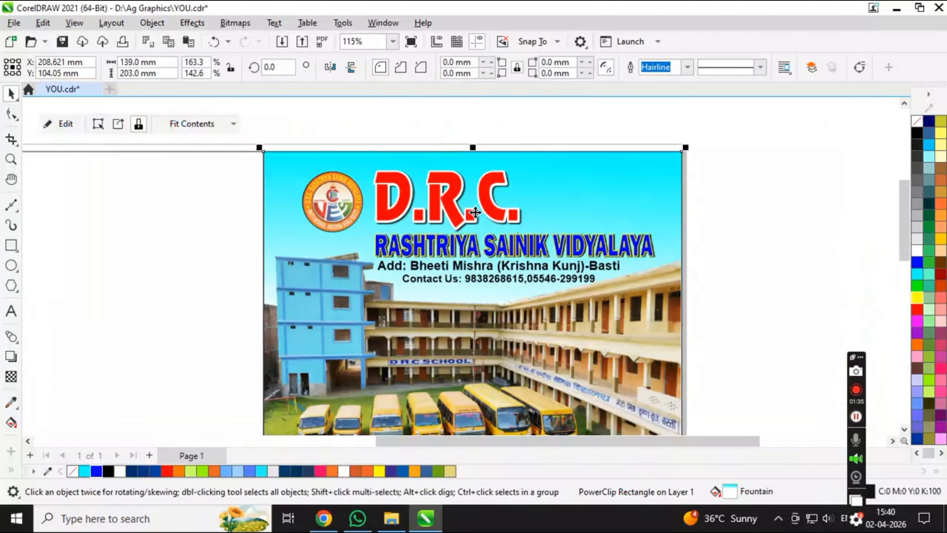
scroll(647, 255, down, 2)
click(645, 255)
scroll(555, 200, down, 2)
scroll(541, 308, up, 3)
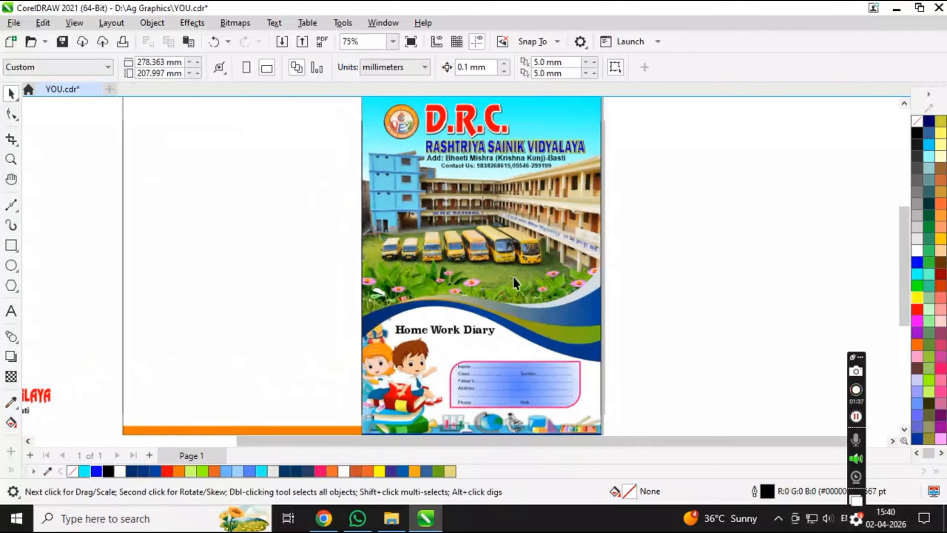
- Give the blank back cover panel a vertical linear fountain fill from light cyan at the top to dark blue at the bottom
scroll(522, 282, down, 2)
scroll(373, 224, down, 2)
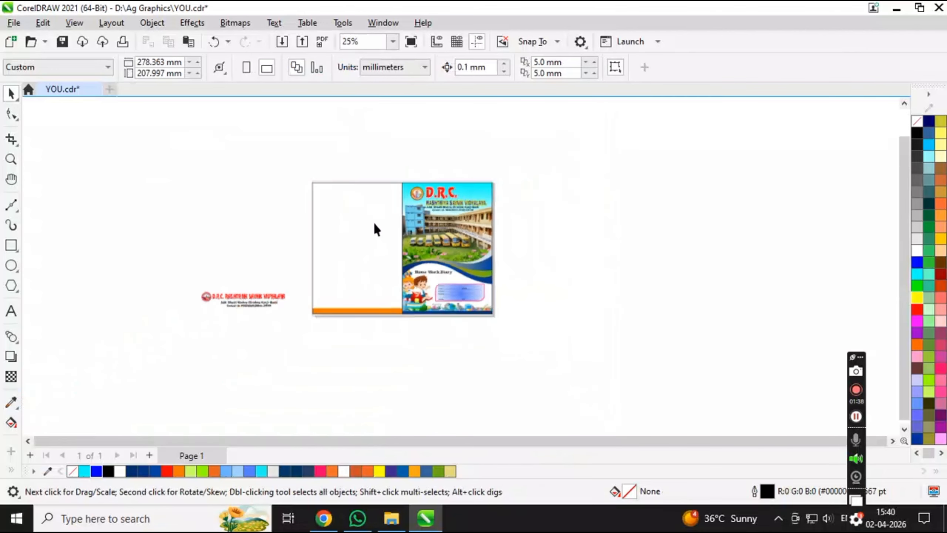
click(358, 186)
key(g)
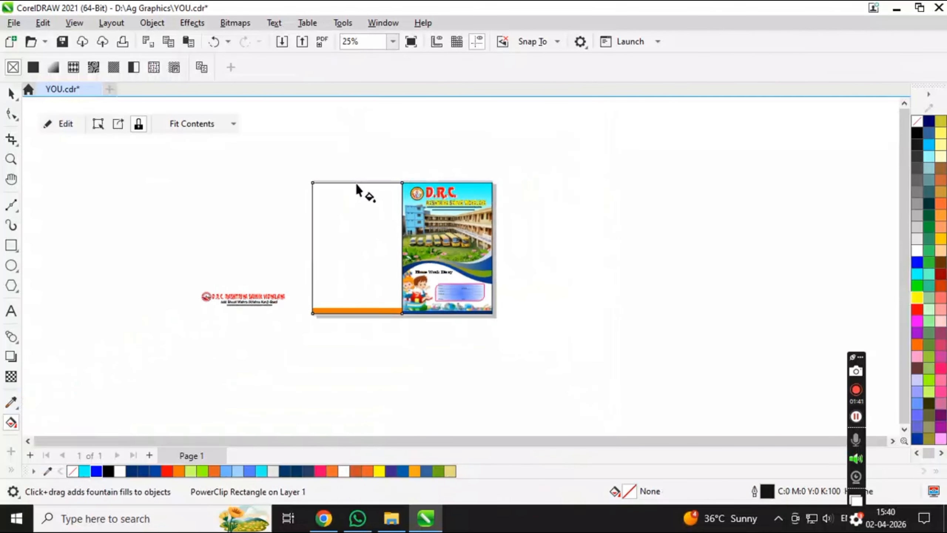
drag(357, 183, 357, 314)
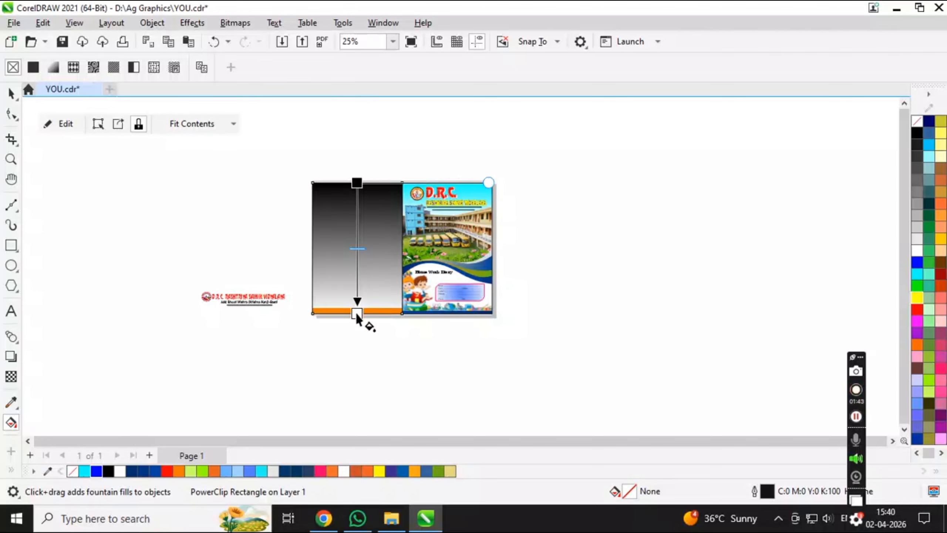
click(358, 183)
click(261, 470)
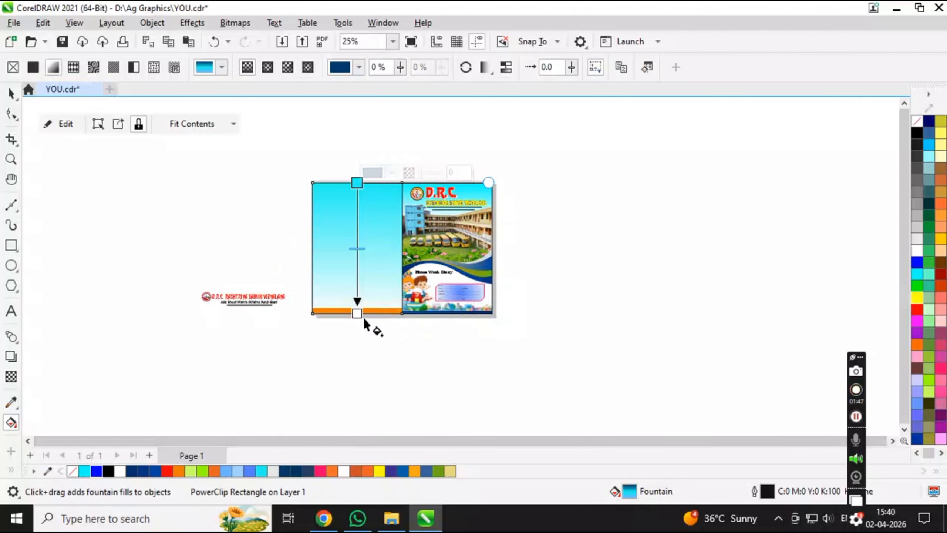
click(357, 312)
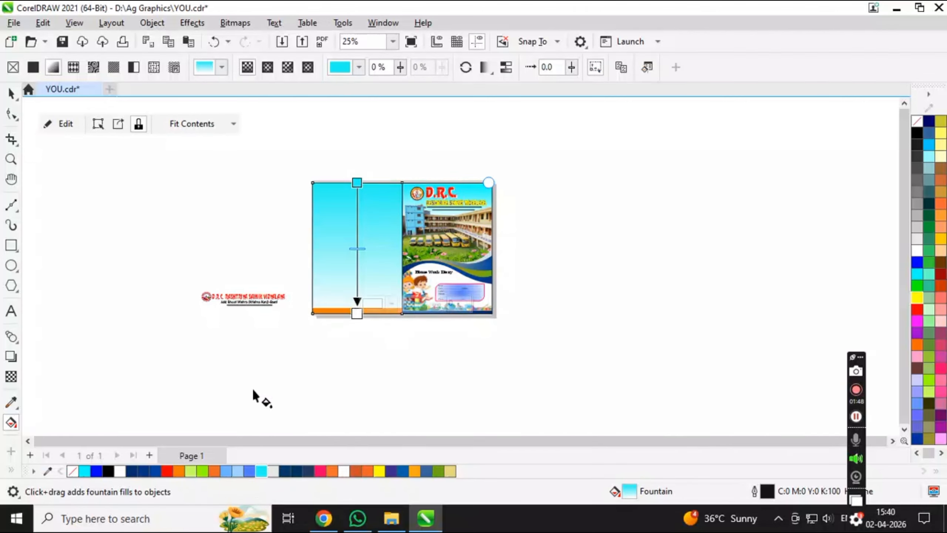
click(156, 474)
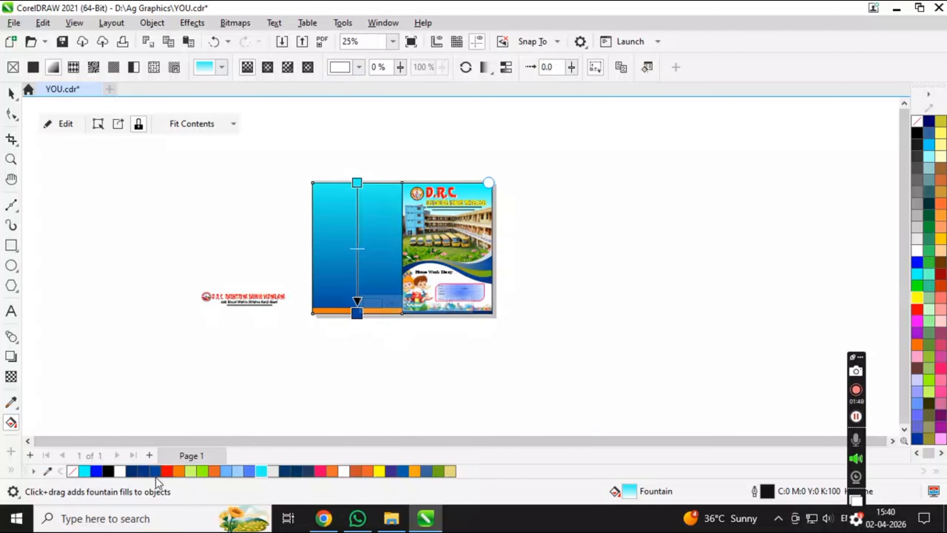
click(10, 94)
- Try to centre the spare school name and address text horizontally on the back cover and align it to the bottom edge
click(259, 306)
scroll(239, 307, up, 2)
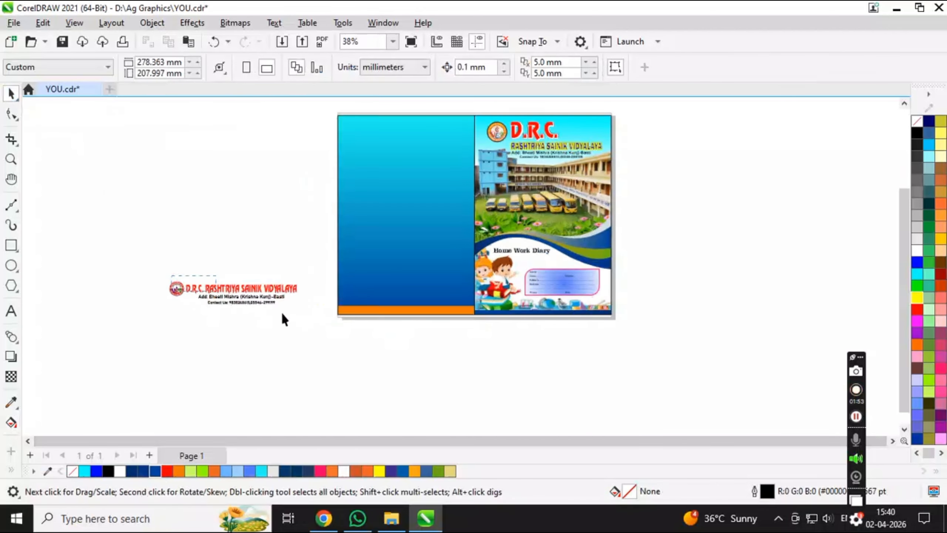
drag(283, 314, 328, 333)
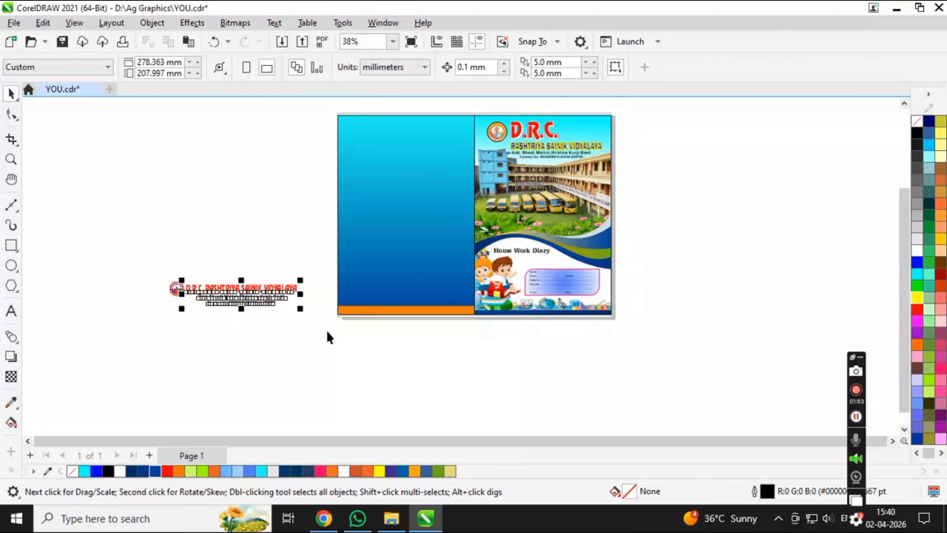
shift+click(410, 252)
key(c)
key(b)
click(389, 355)
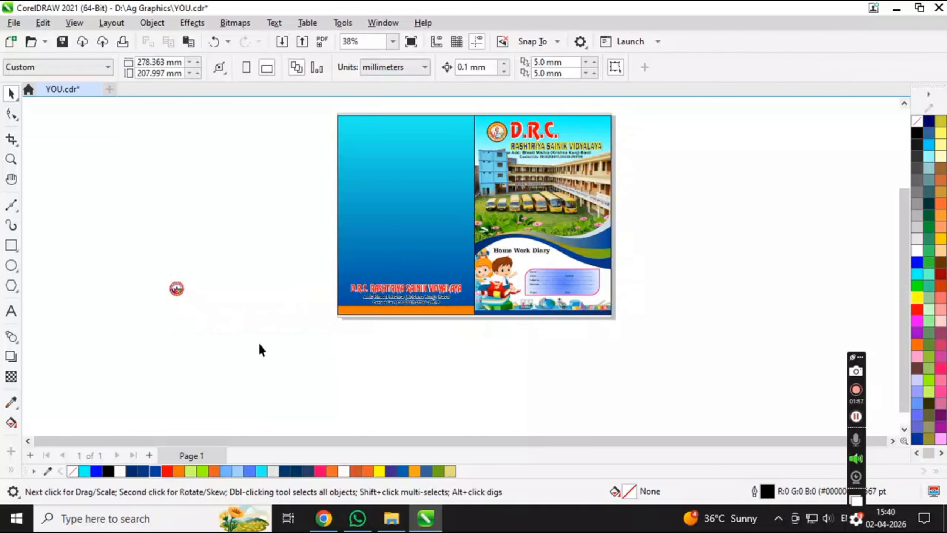
key(ctrl+z)
- Select the spare round school logo together with its school name and address text beside the page
drag(129, 245, 332, 351)
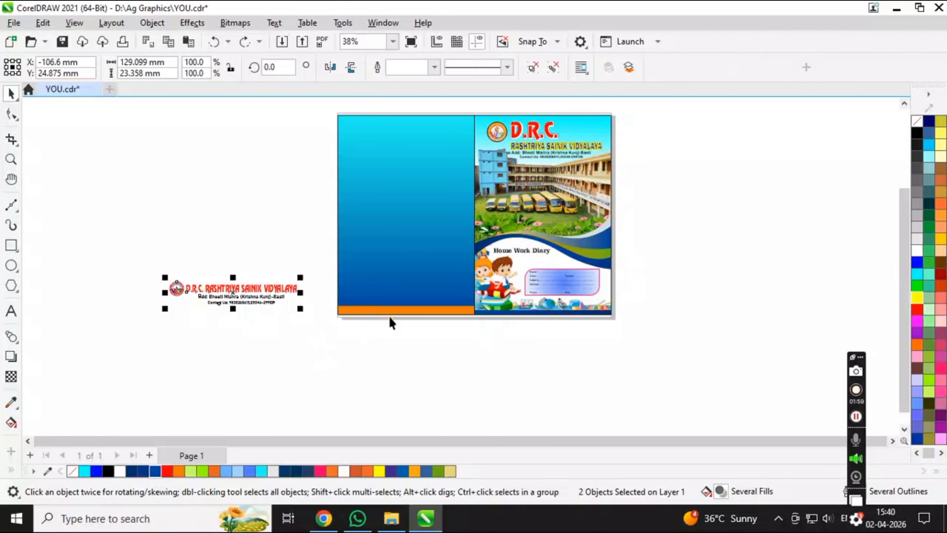